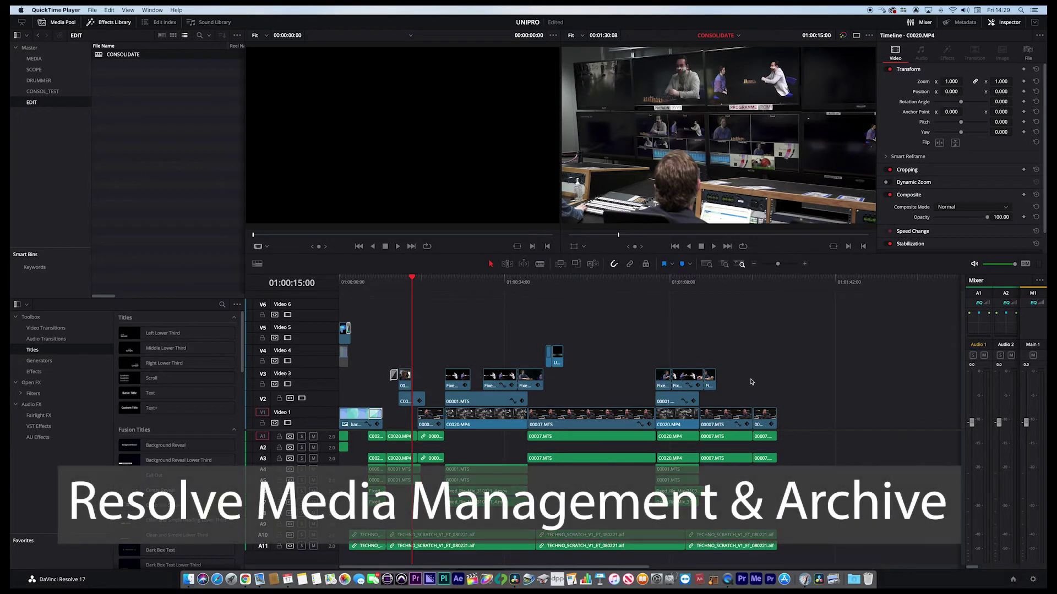
Step: Check the RESOLVE_MEDIA_MMANAGEMENT desktop folder, collapsing ARCHIVE and CLIPS, then close its window
click(613, 411)
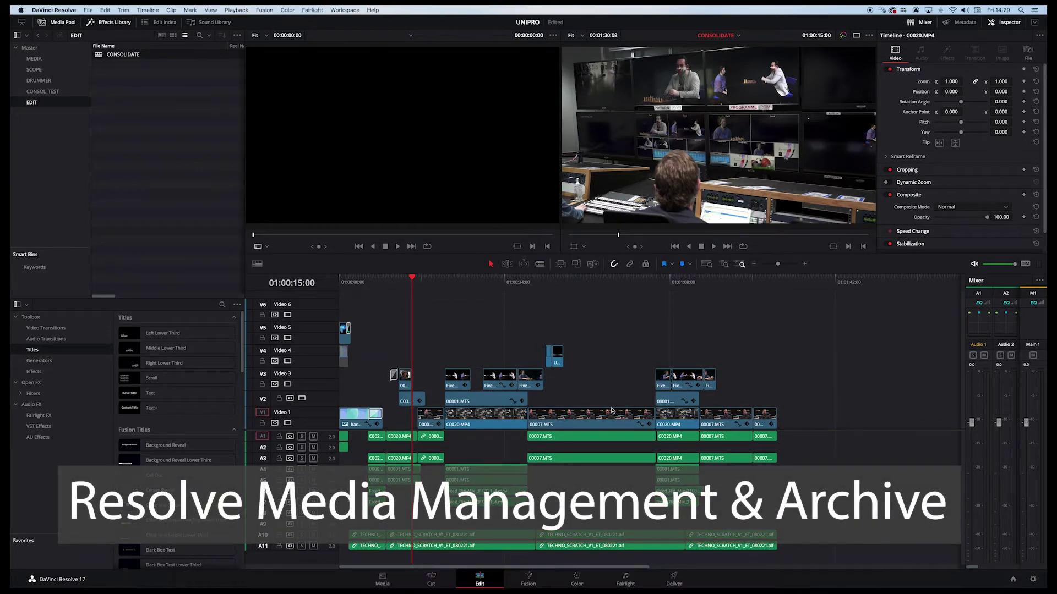
key(super+h)
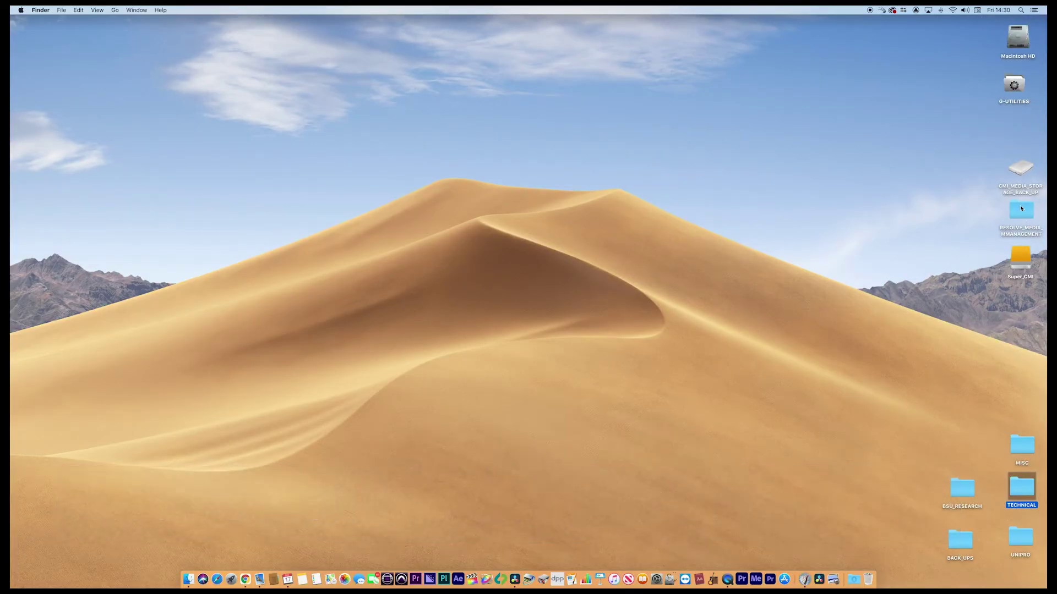
double_click(1022, 209)
drag(468, 123, 459, 110)
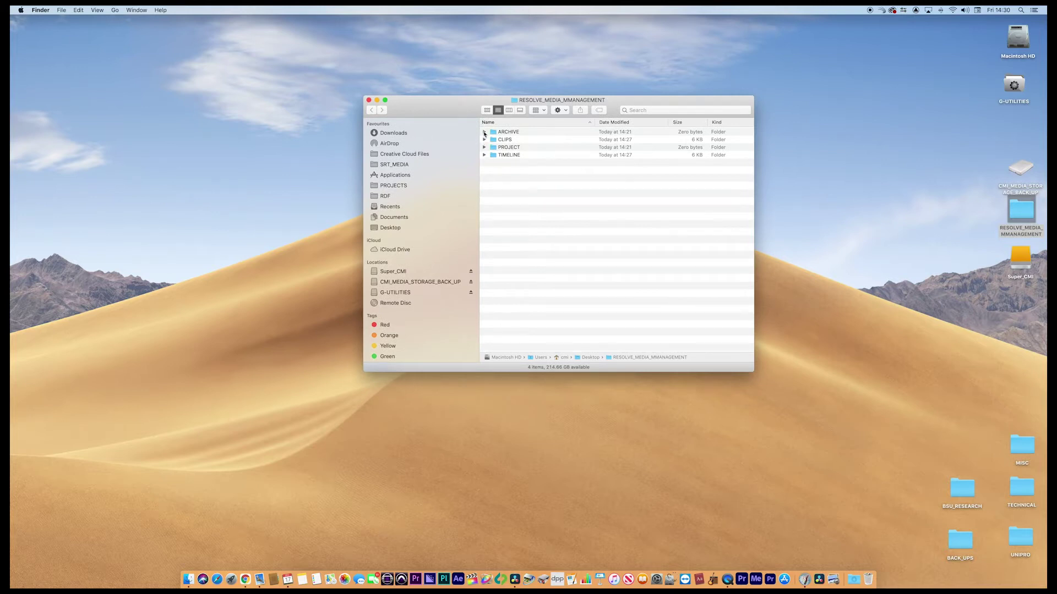
click(485, 133)
click(484, 141)
click(369, 100)
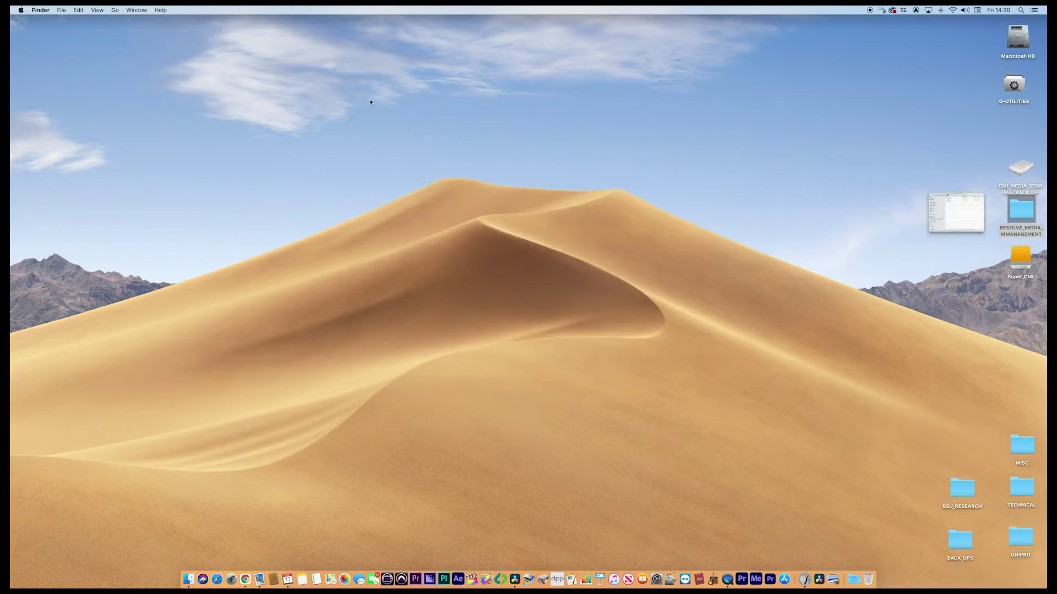
Step: With the playhead at 01:00:12:14, select CONSOLIDATE and open Media Management on the Clips tab
click(514, 579)
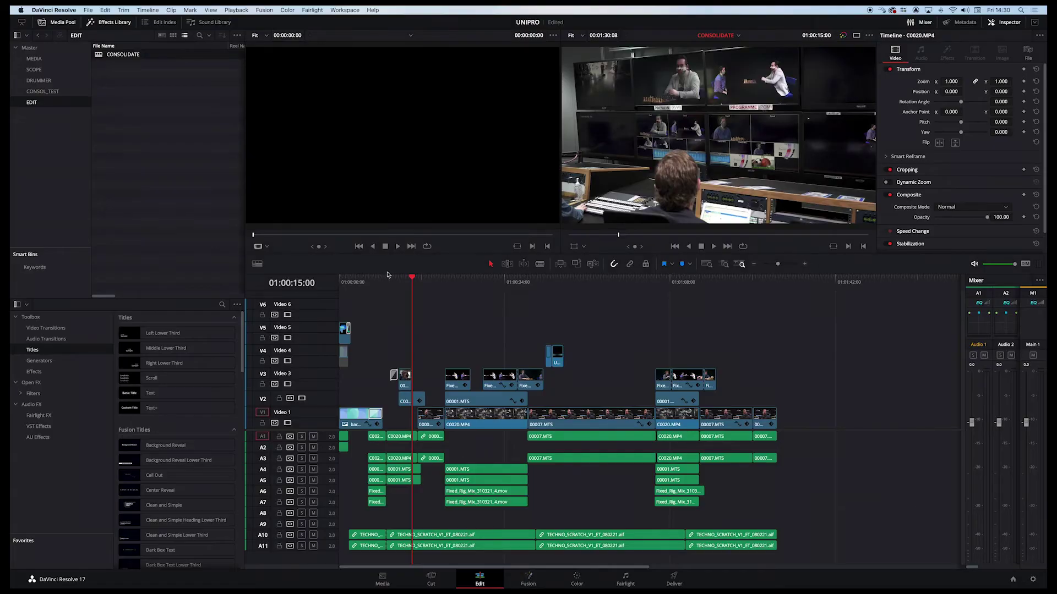
drag(388, 286, 400, 286)
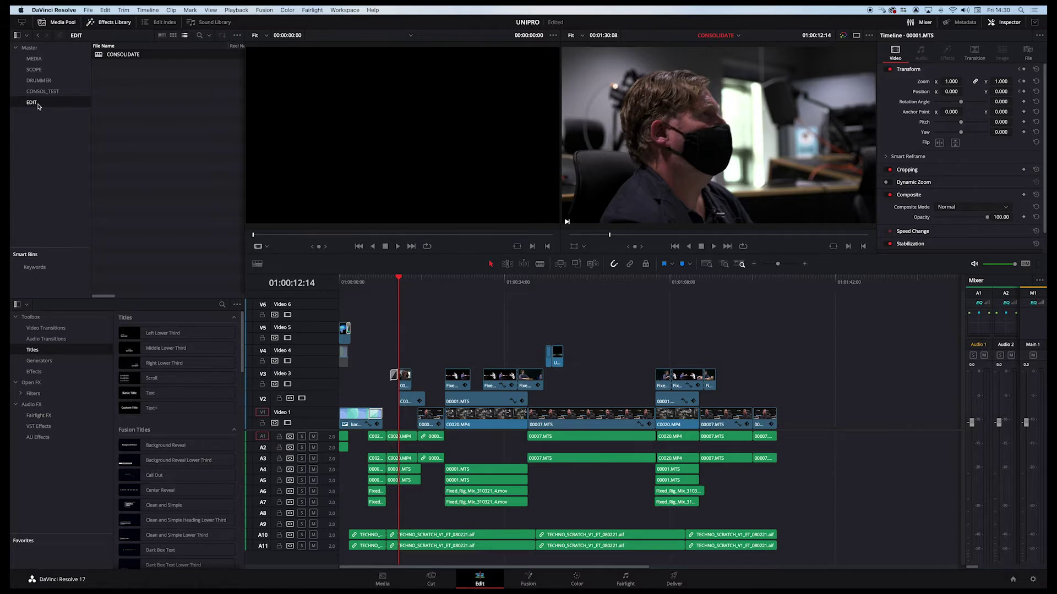
click(113, 57)
click(86, 10)
click(135, 193)
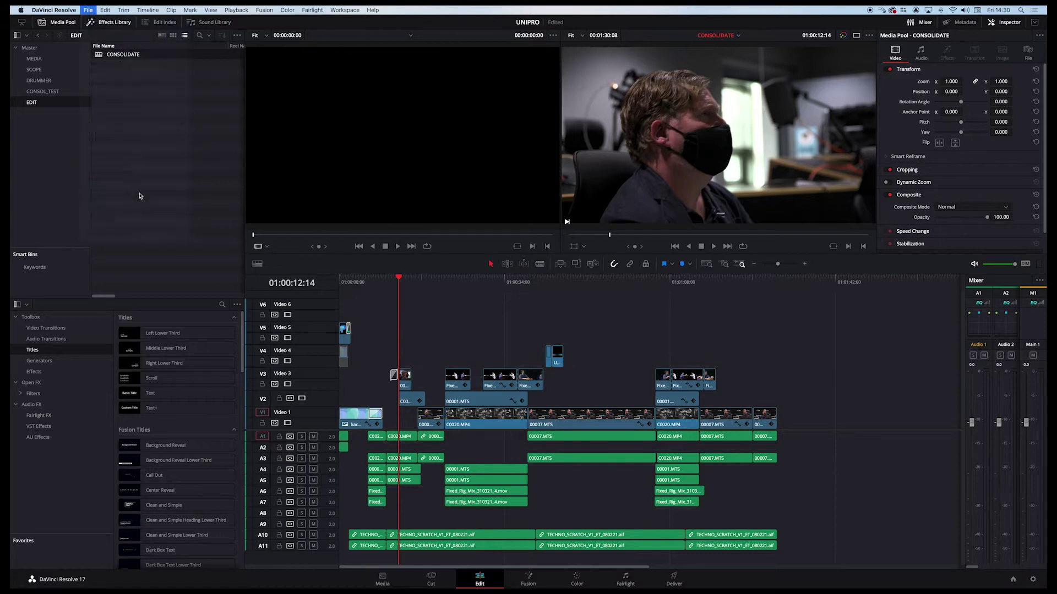
click(522, 157)
click(572, 158)
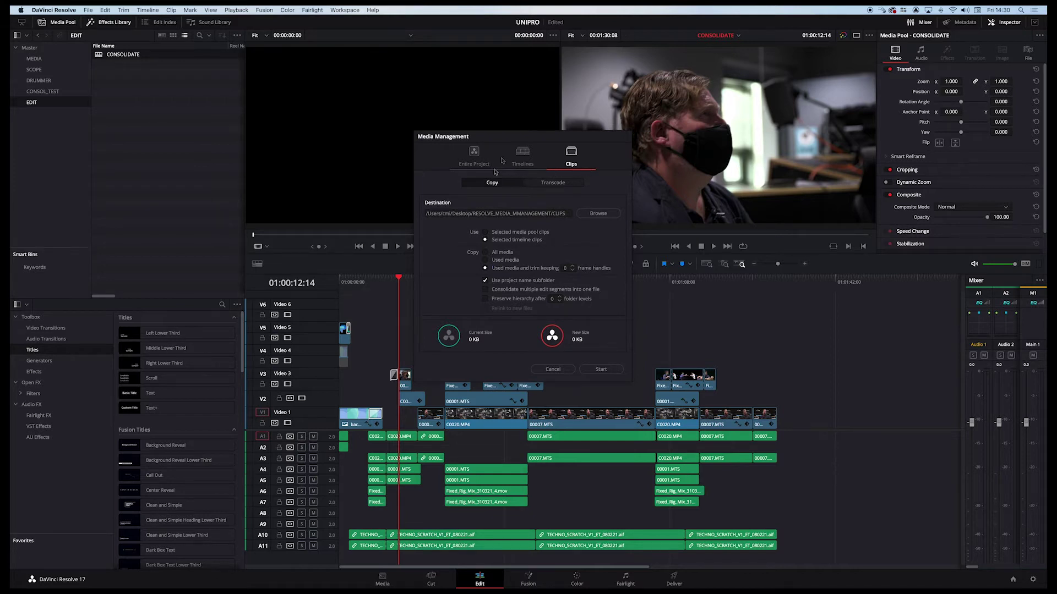
Step: Choose Entire Project and set the destination to RESOLVE_MEDIA_MMANAGEMENT/PROJECT
click(474, 156)
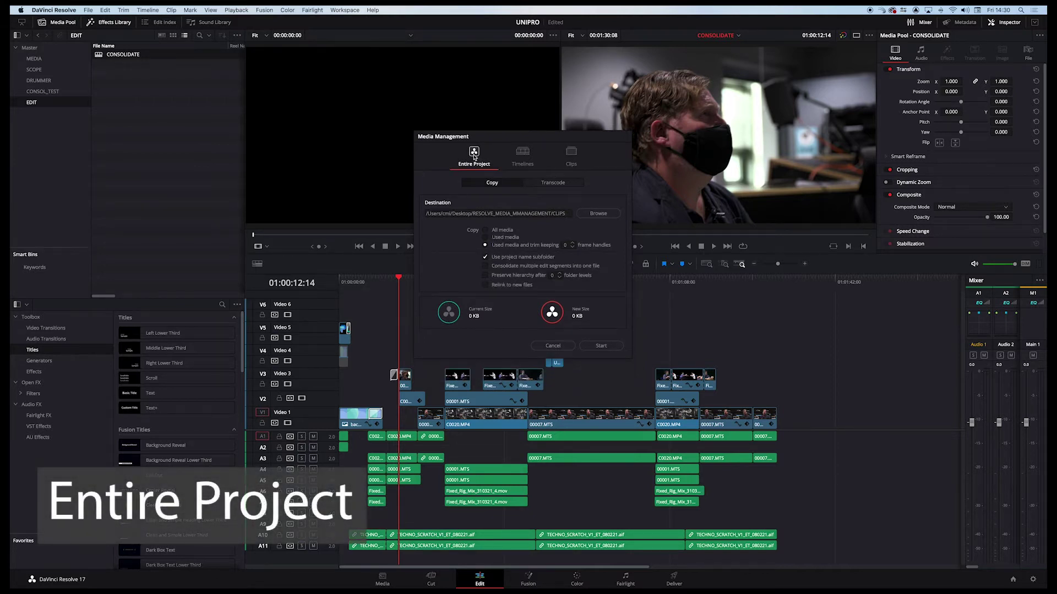
click(597, 215)
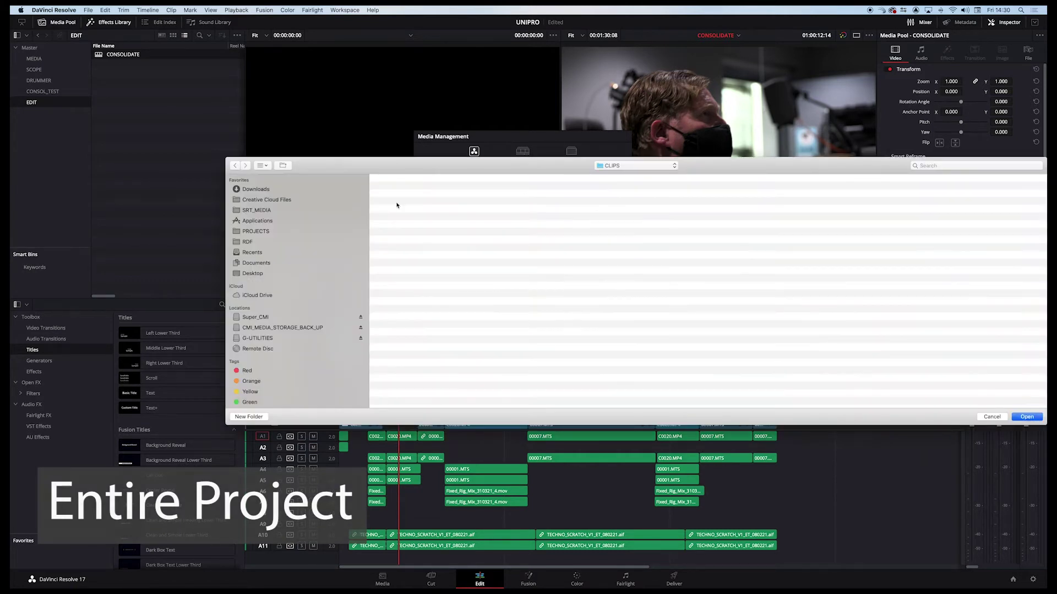
click(252, 273)
click(384, 188)
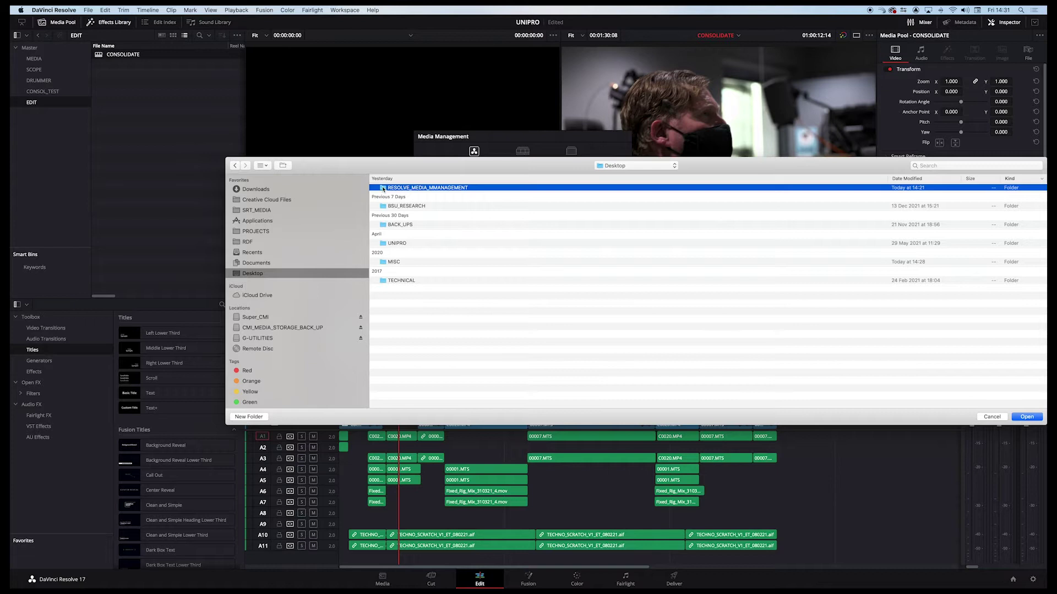
double_click(383, 189)
click(386, 203)
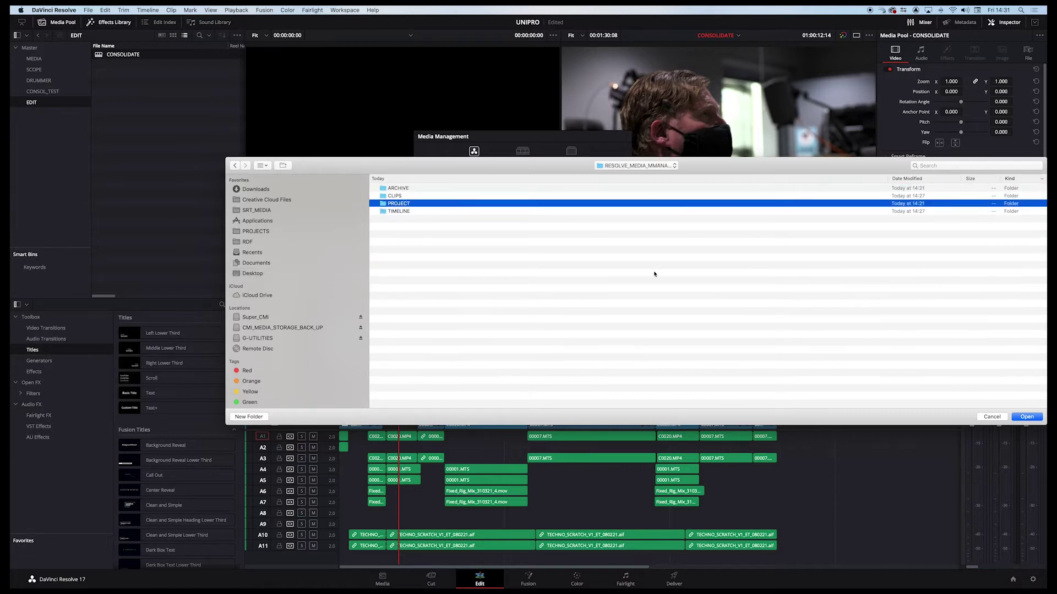
click(1032, 421)
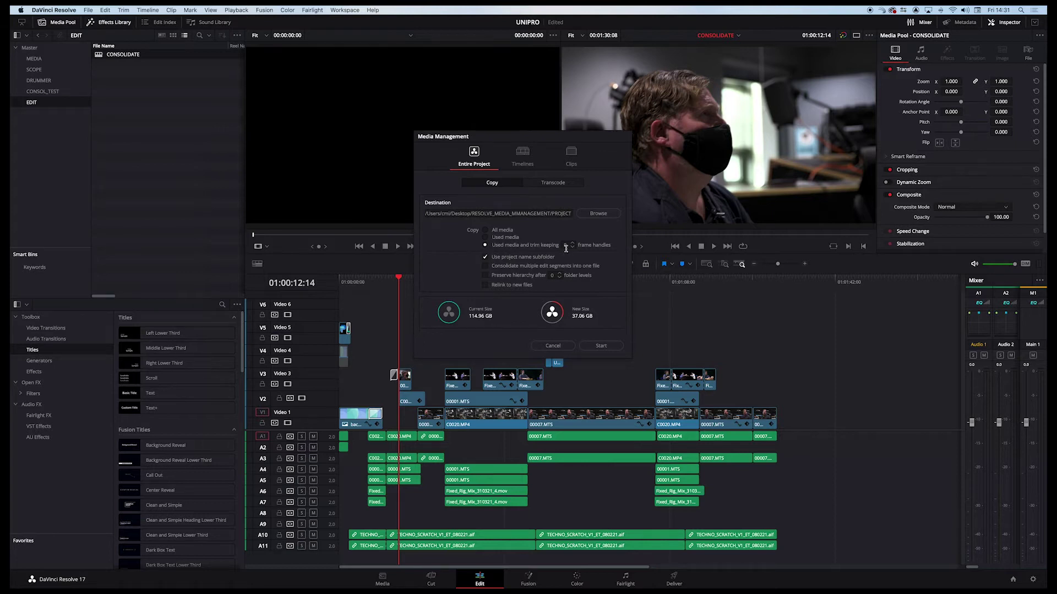
Step: Keep Copy mode with used media trimmed and start the 37.06 GB project copy
click(573, 246)
click(547, 186)
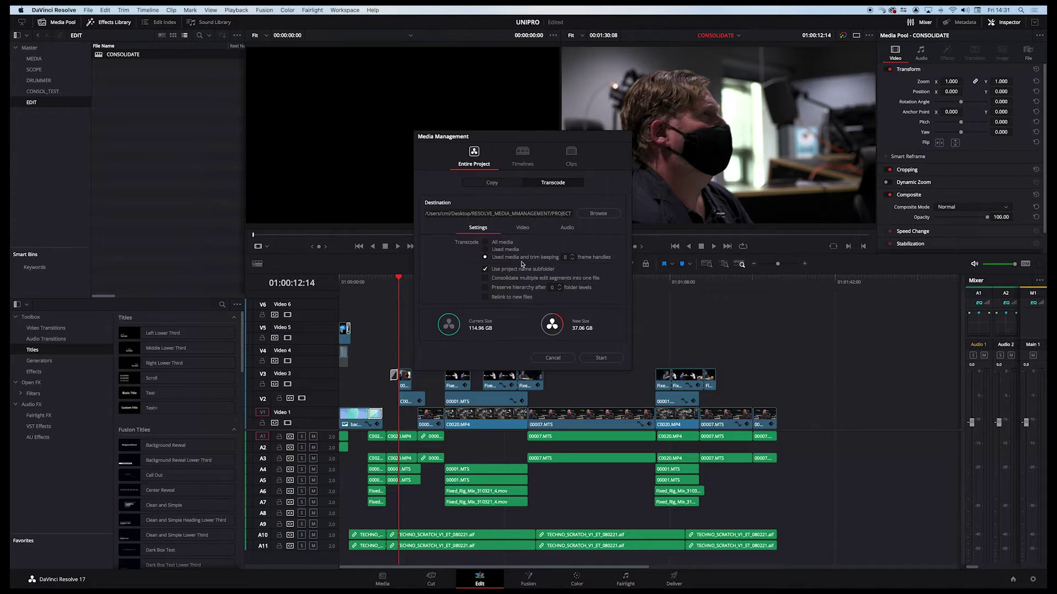
click(496, 184)
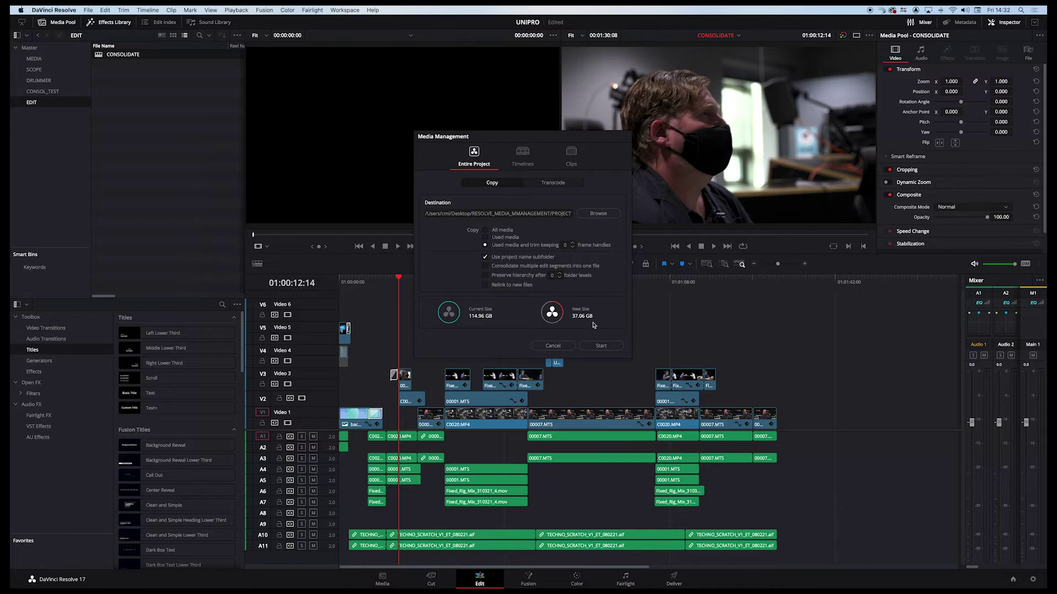
click(607, 347)
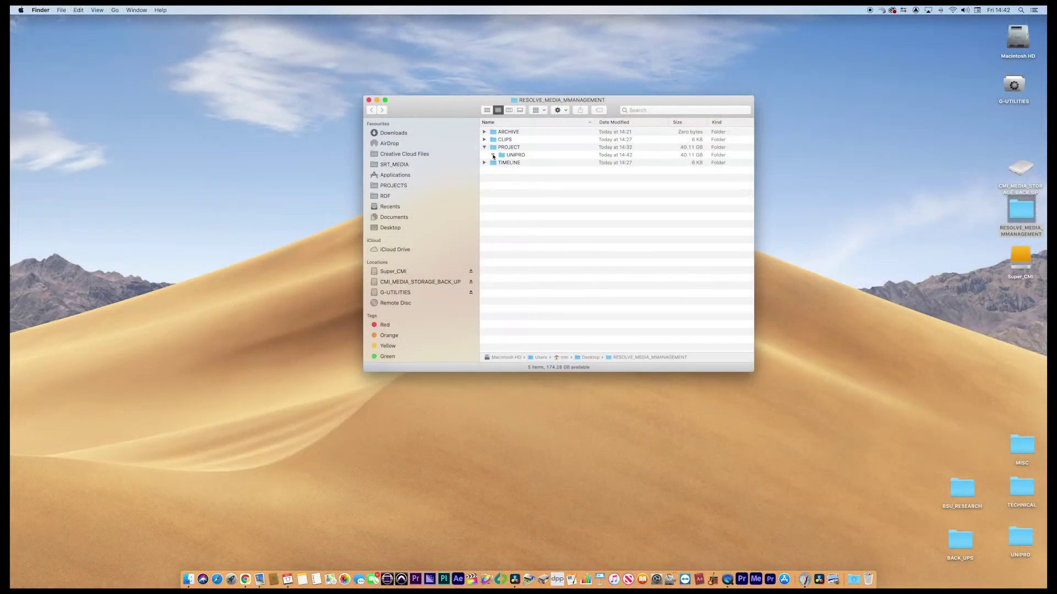
Step: Expand PROJECT's 40.11 GB UNIPRO folder in an enlarged Finder window to review its clips
click(494, 155)
drag(753, 371, 853, 462)
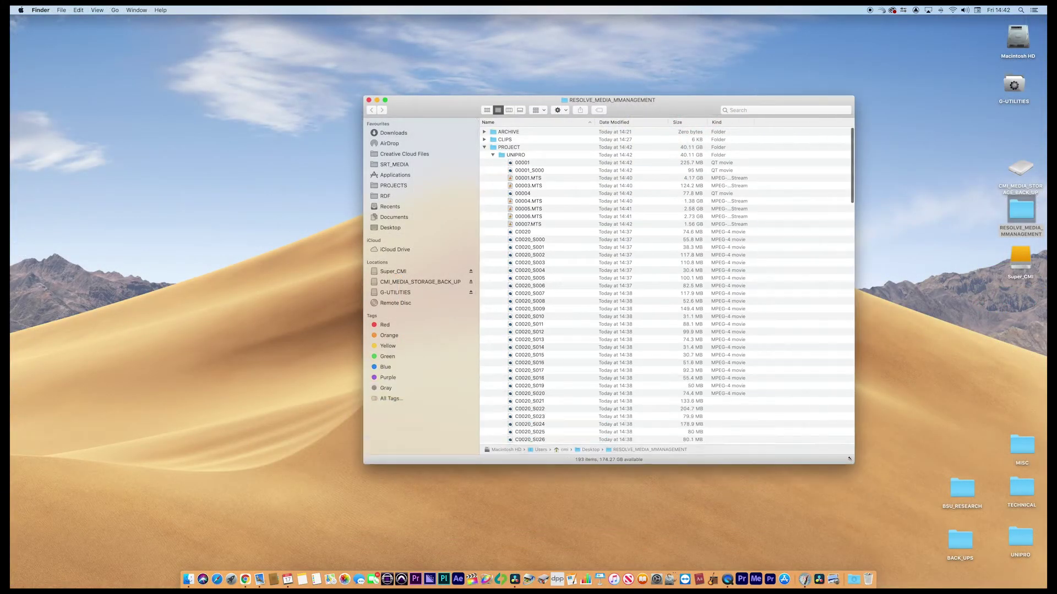
scroll(604, 320, down, 5)
scroll(538, 208, up, 5)
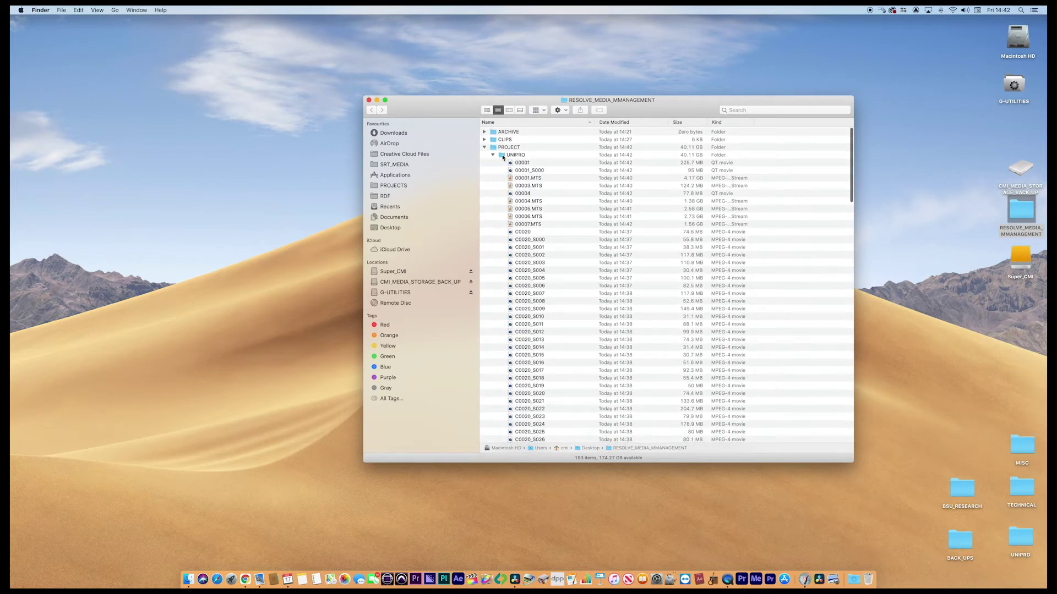
double_click(502, 156)
click(502, 156)
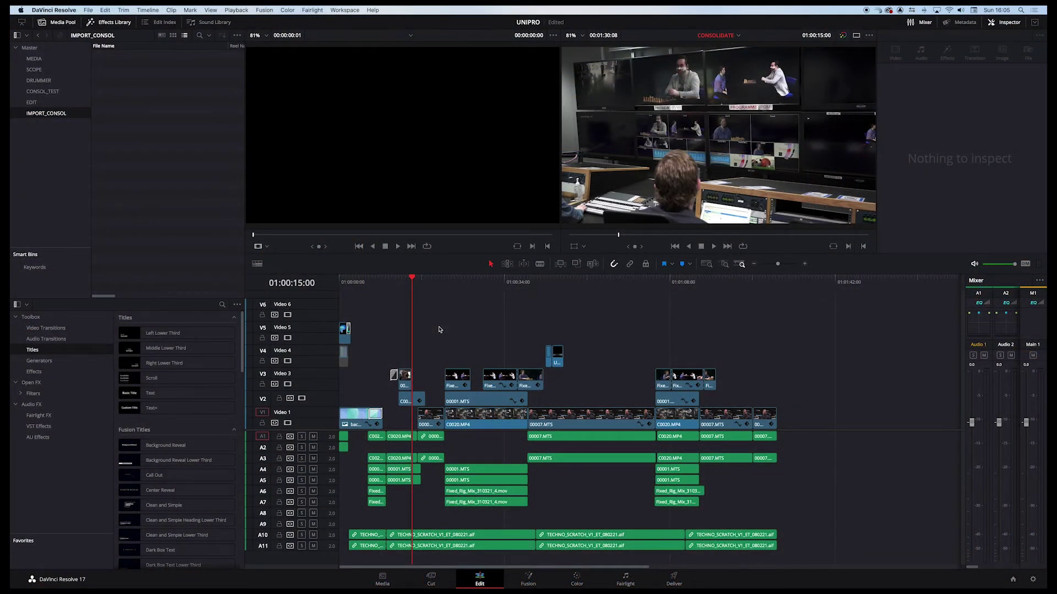
Step: Open Media Management on the Timelines tab with RESOLVE_MEDIA_MMANAGEMENT/TIMELINE as destination
click(90, 10)
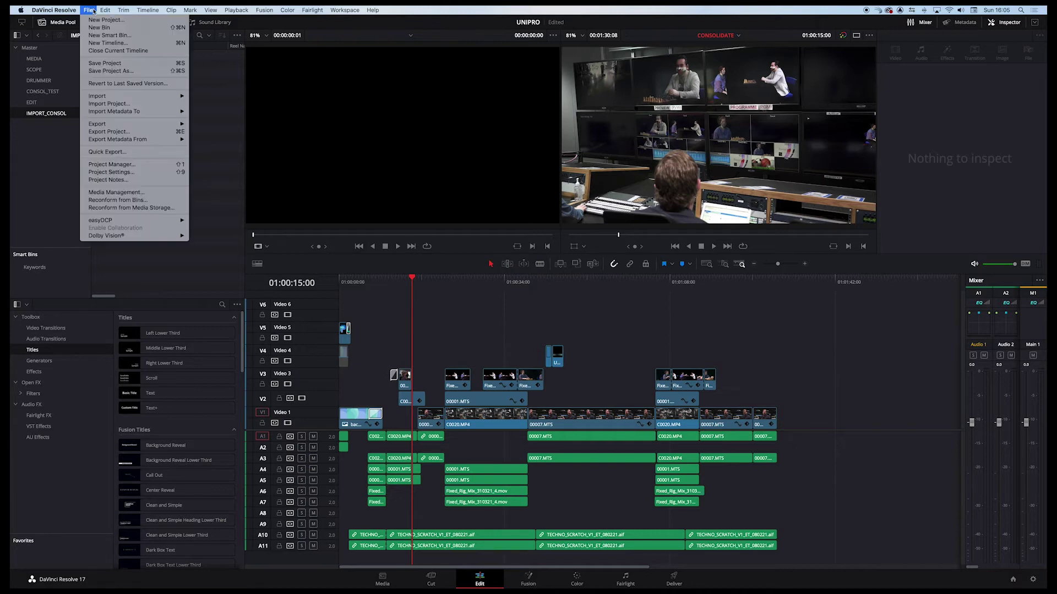
click(117, 192)
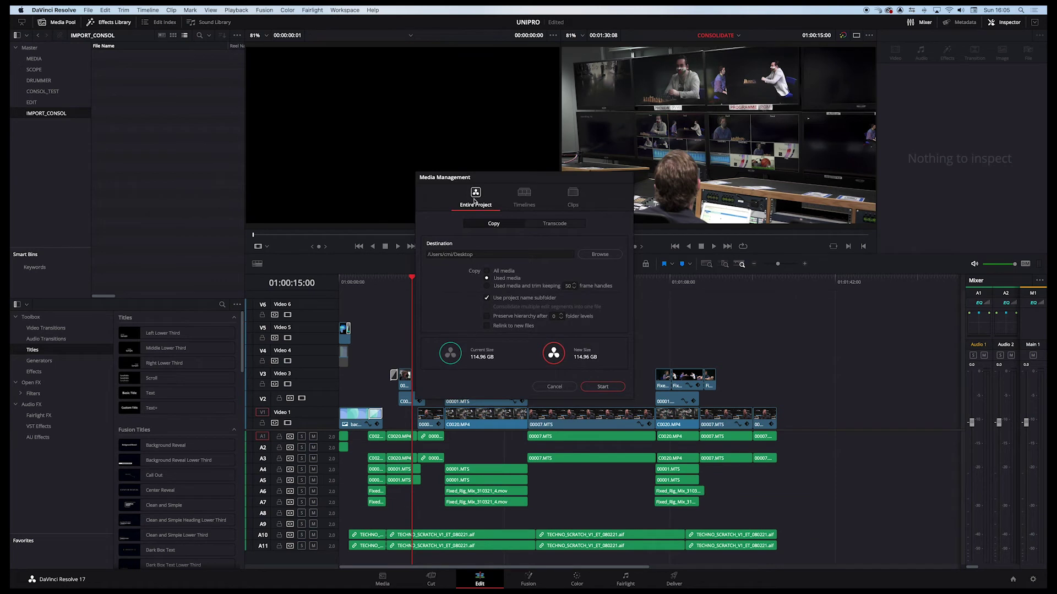
click(532, 197)
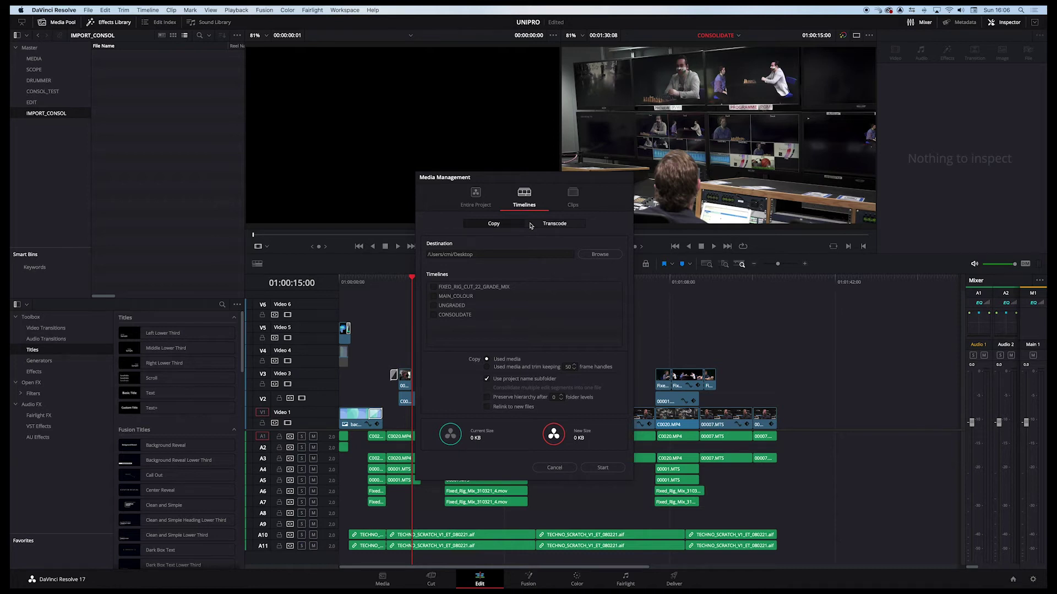
click(593, 255)
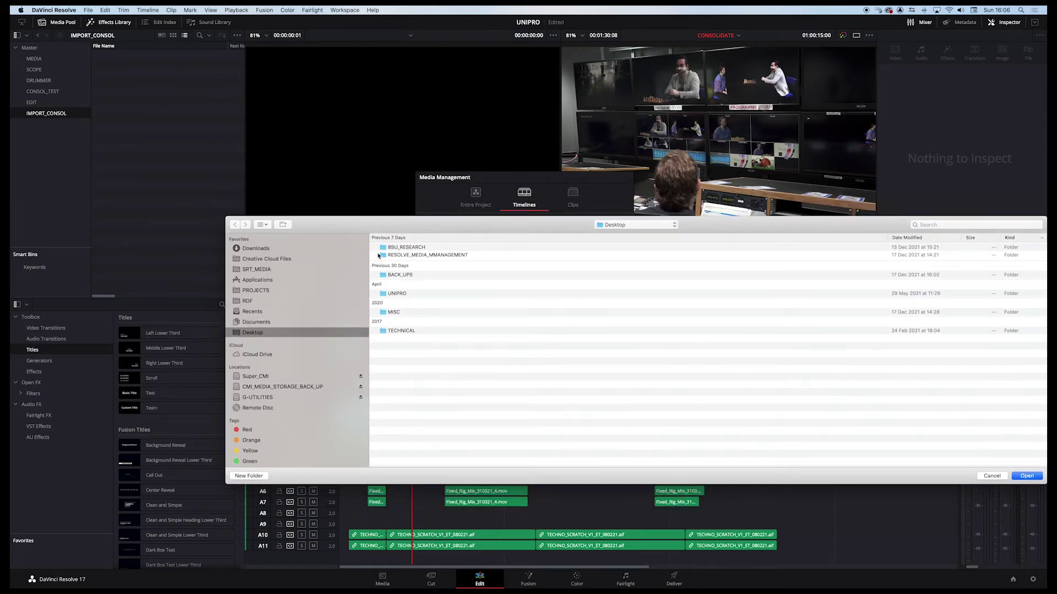
double_click(379, 256)
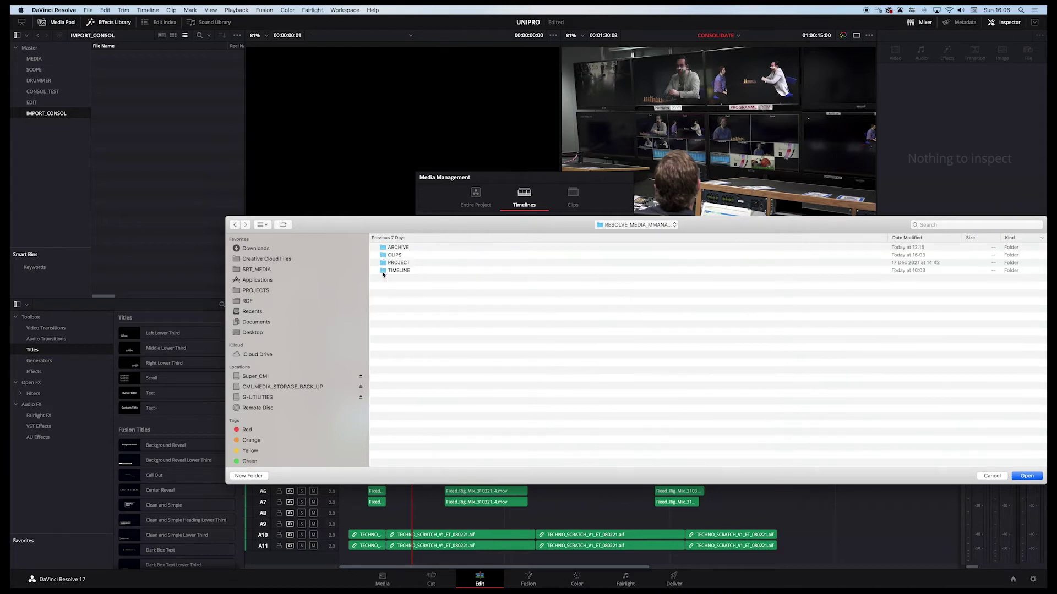
double_click(383, 271)
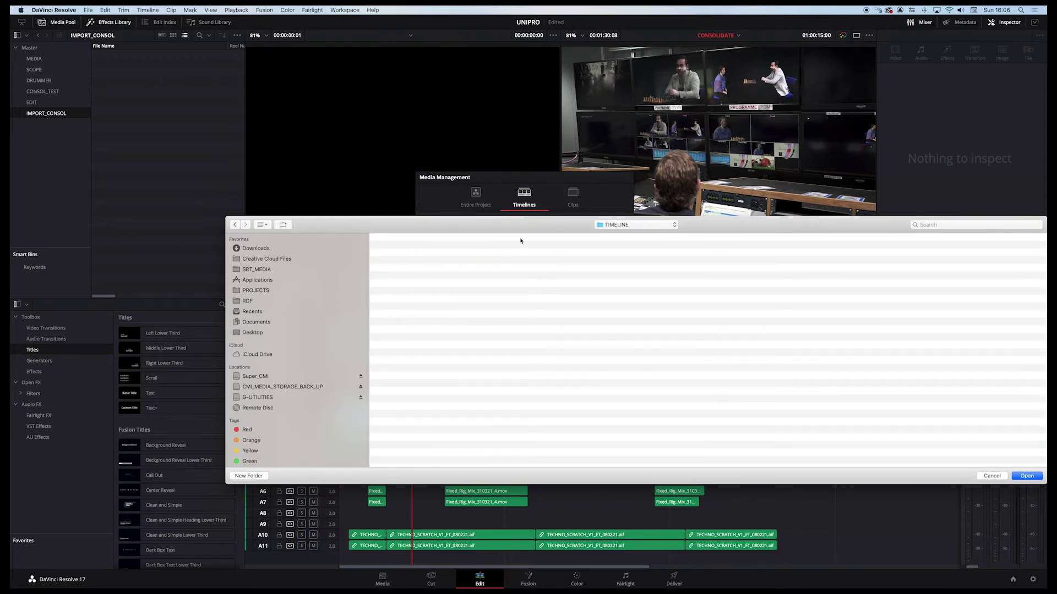
click(1025, 475)
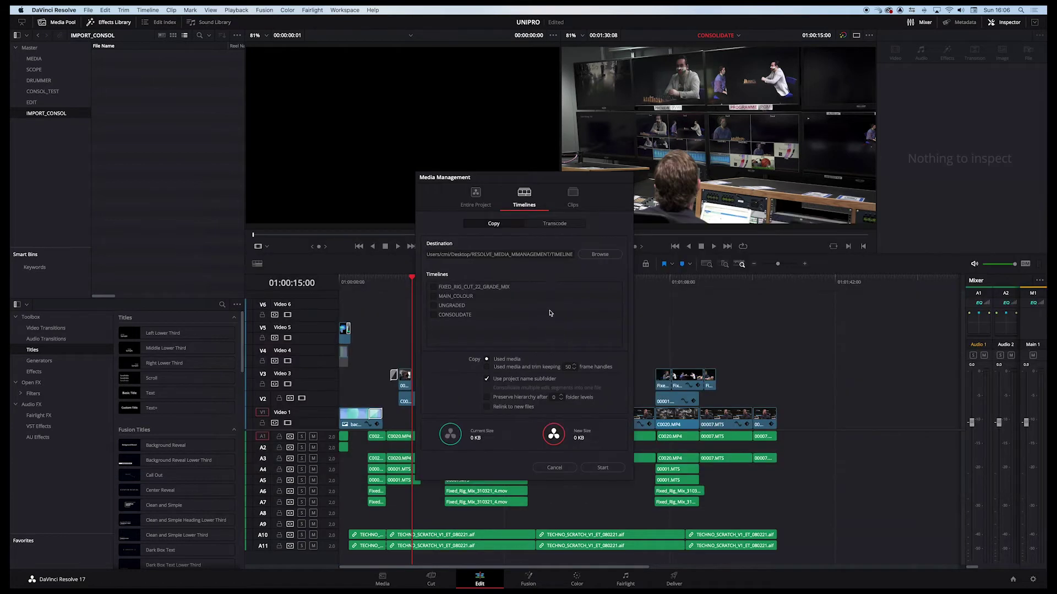
Step: Copy the CONSOLIDATE timeline's used media, trimmed with 25 frame handles
click(434, 316)
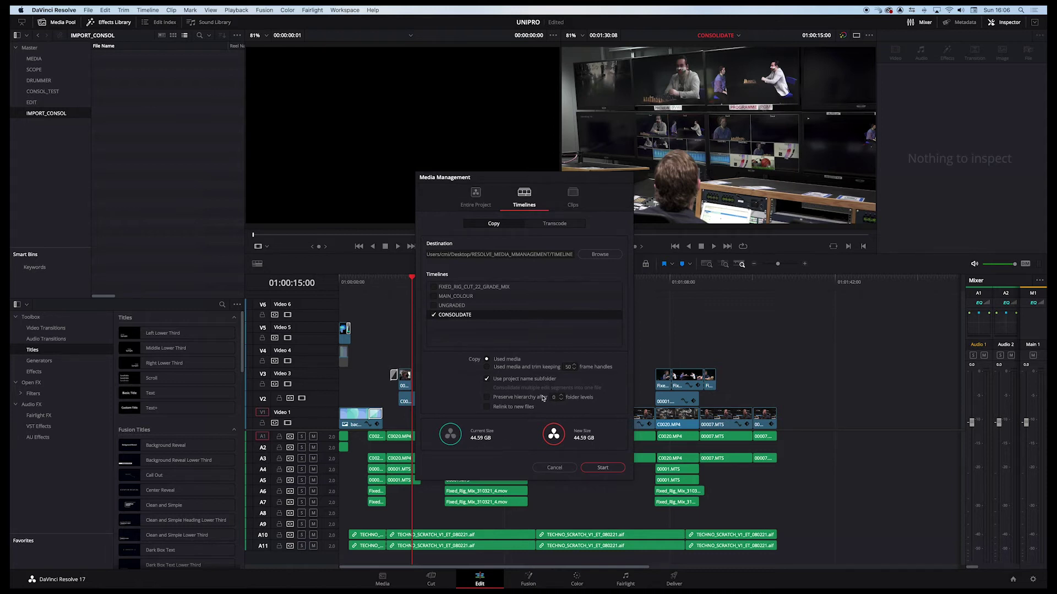
click(488, 367)
key(BackSpace)
key(BackSpace)
text(25)
key(Return)
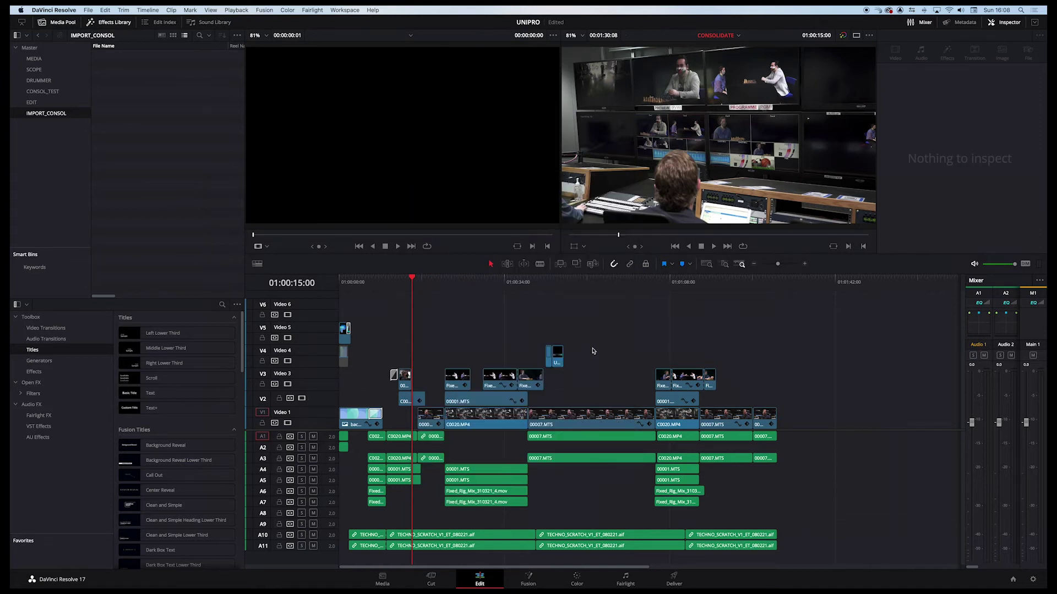
Step: Inspect TIMELINE's UNIPRO copy (00007.MTS, C0020, C0020_S000, CONSOLIDATE.drt), then return to Resolve
key(super+h)
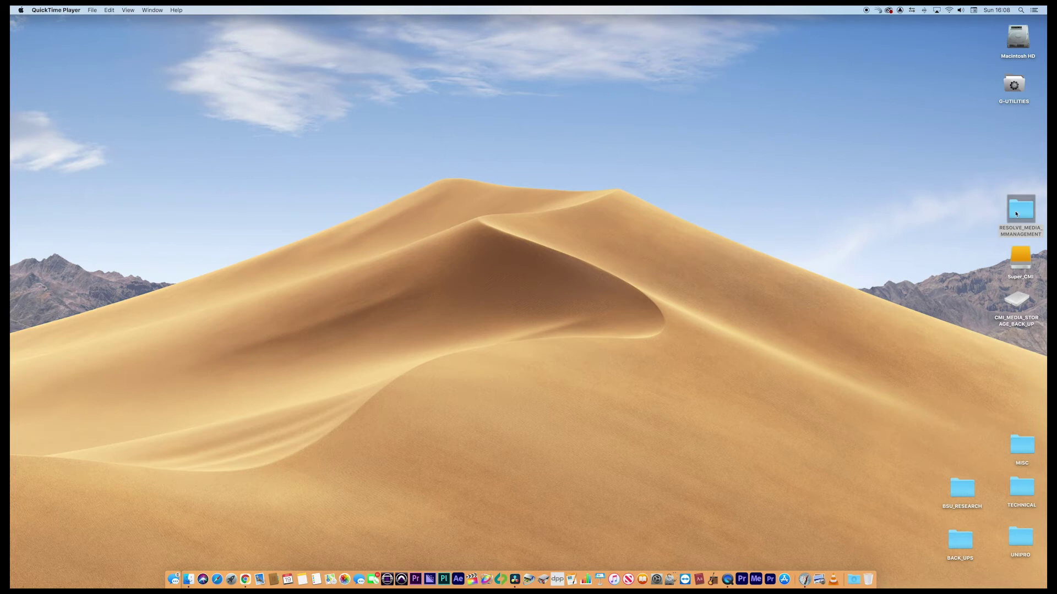
double_click(1016, 214)
drag(565, 62, 585, 63)
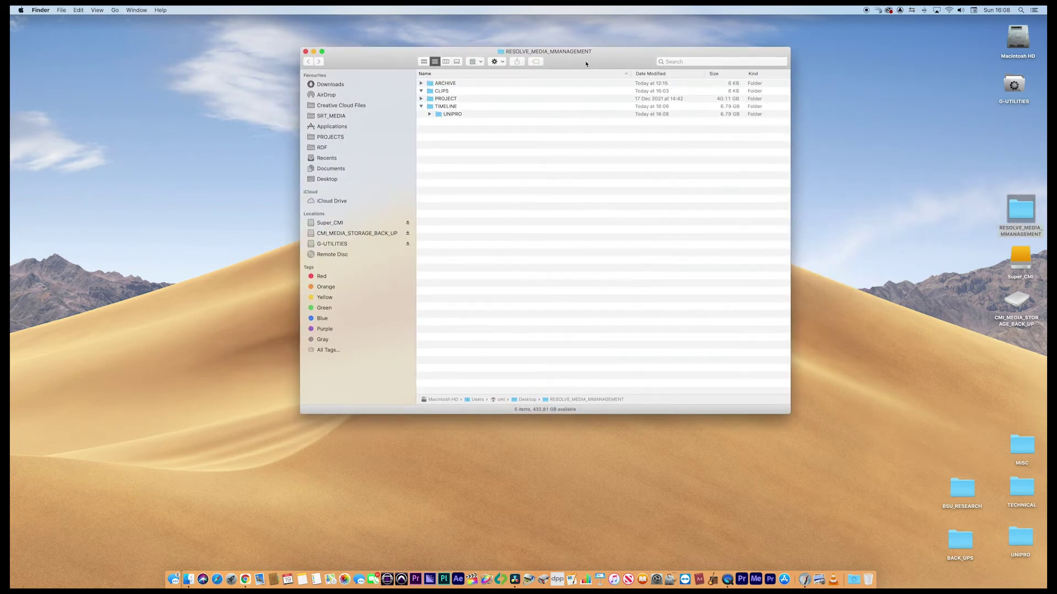
click(429, 114)
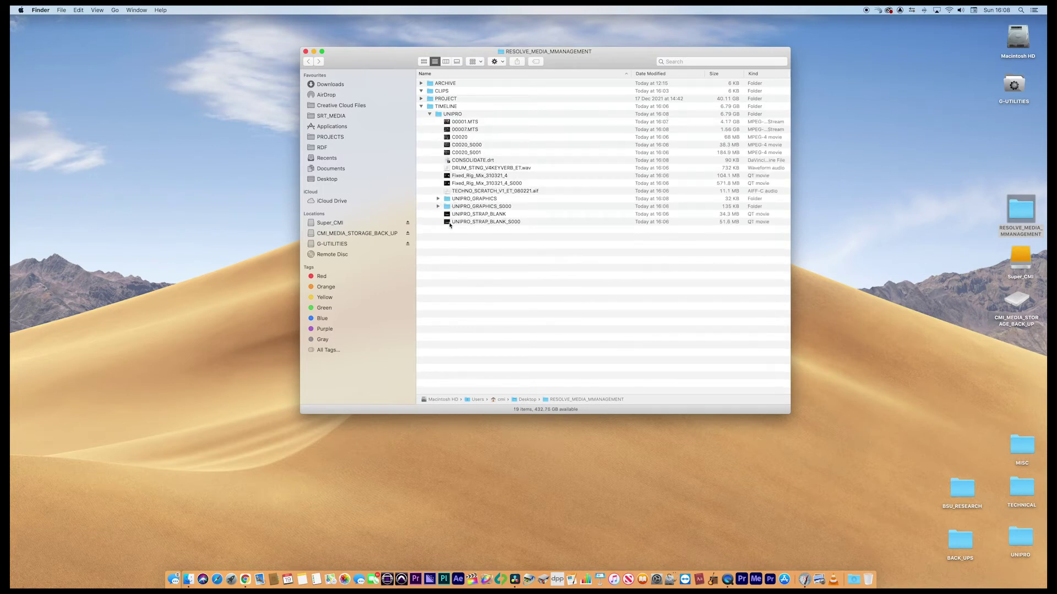
click(447, 130)
click(447, 137)
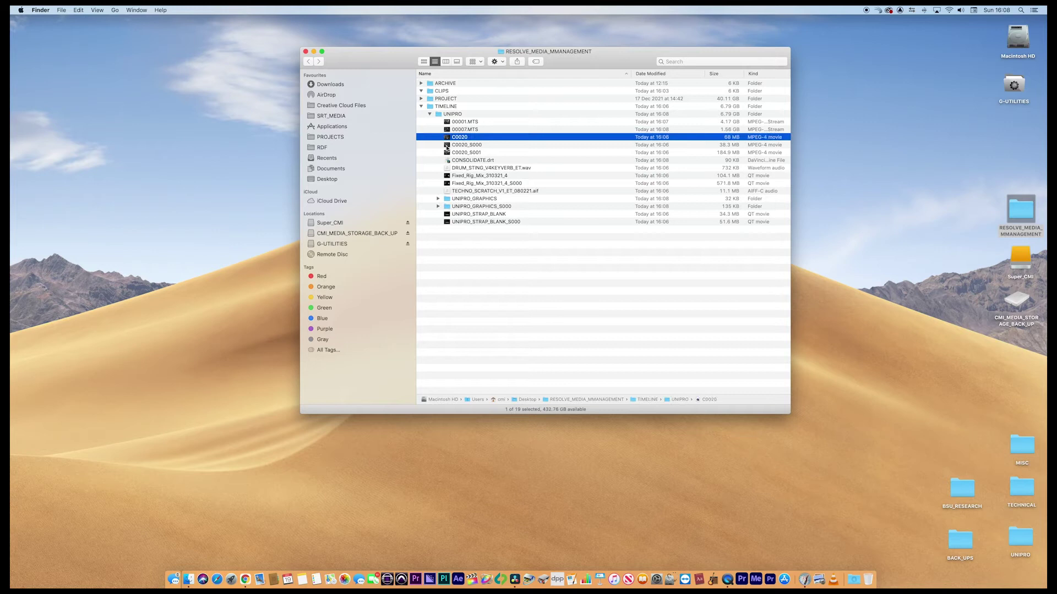
click(448, 145)
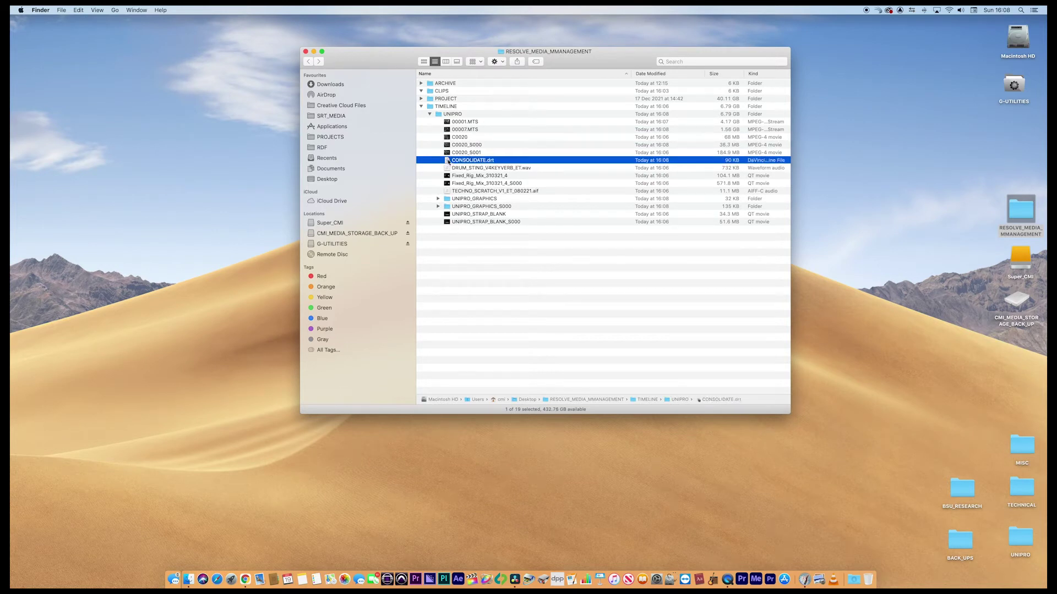
click(449, 161)
drag(395, 65, 523, 60)
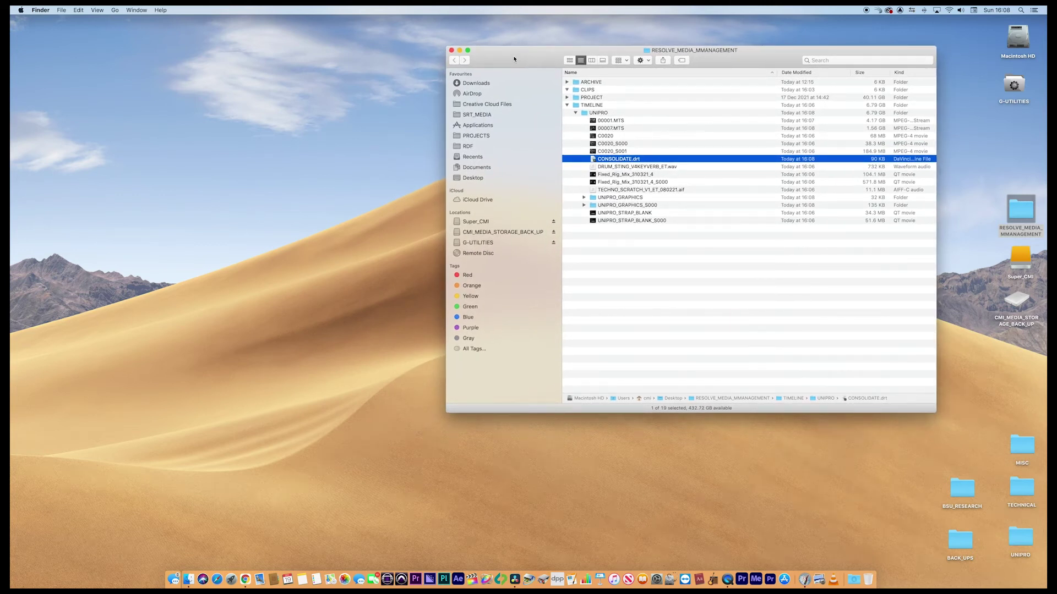
click(515, 578)
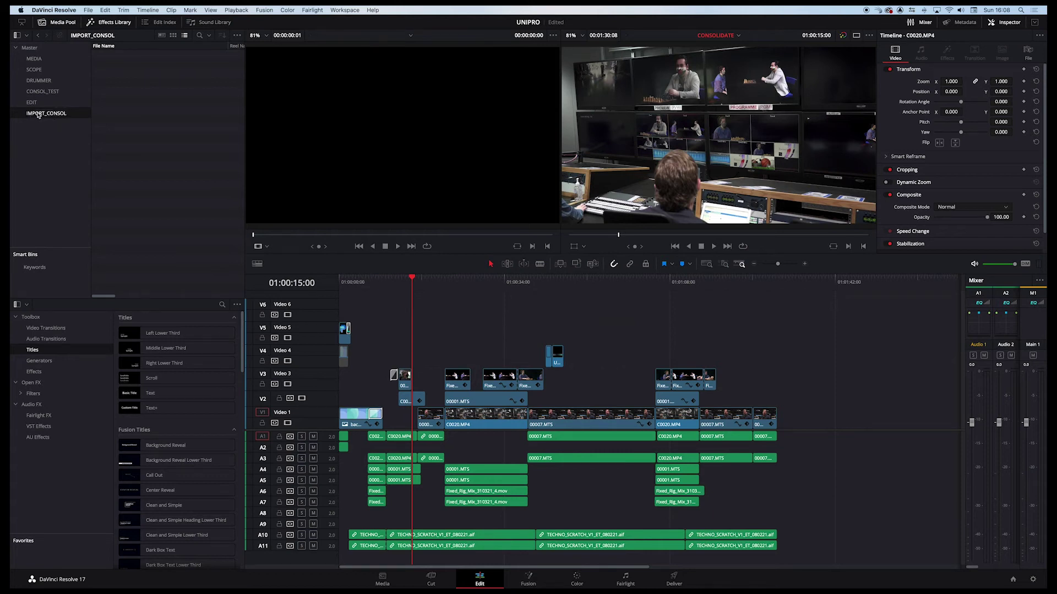
Step: Import CONSOLIDATE.drt from Finder into IMPORT_CONSOL as CONSOLIDATE 2 and scrub through it
key(super+Tab)
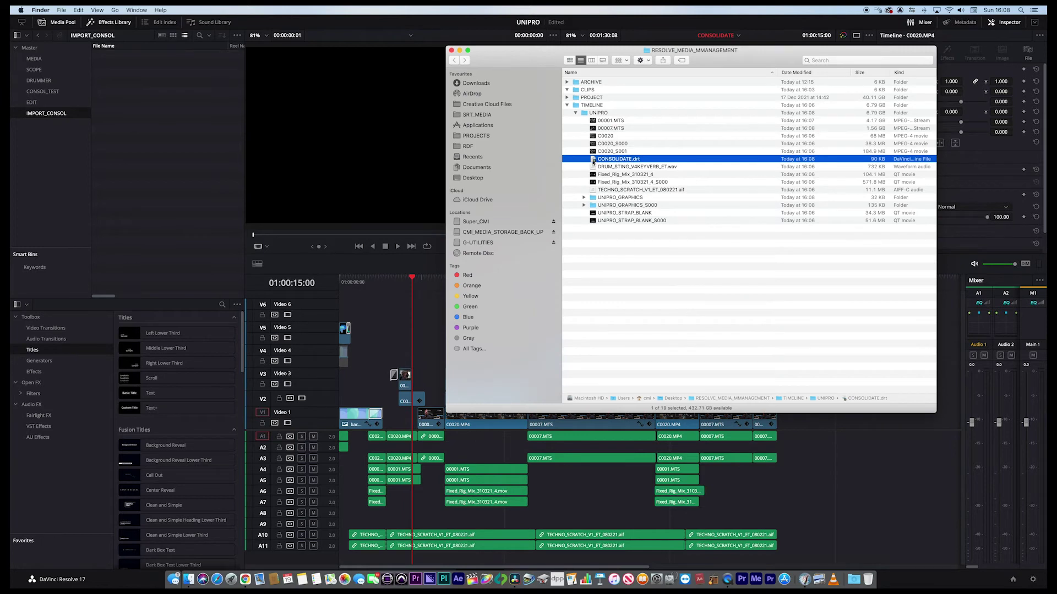
drag(594, 160, 163, 146)
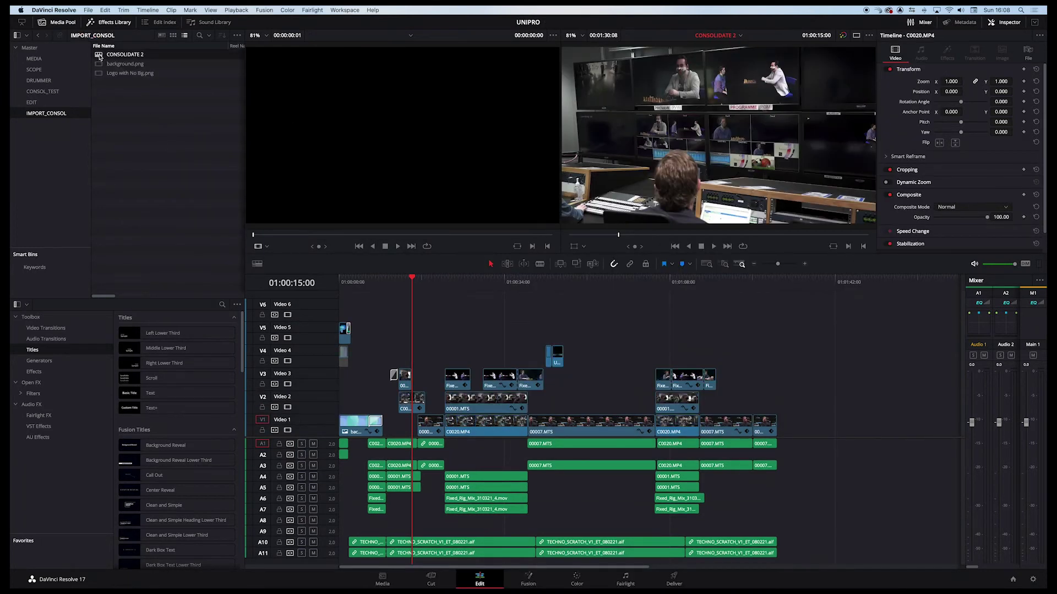
drag(384, 279, 456, 282)
Step: Reopen the original CONSOLIDATE timeline from the EDIT bin
click(32, 102)
click(97, 57)
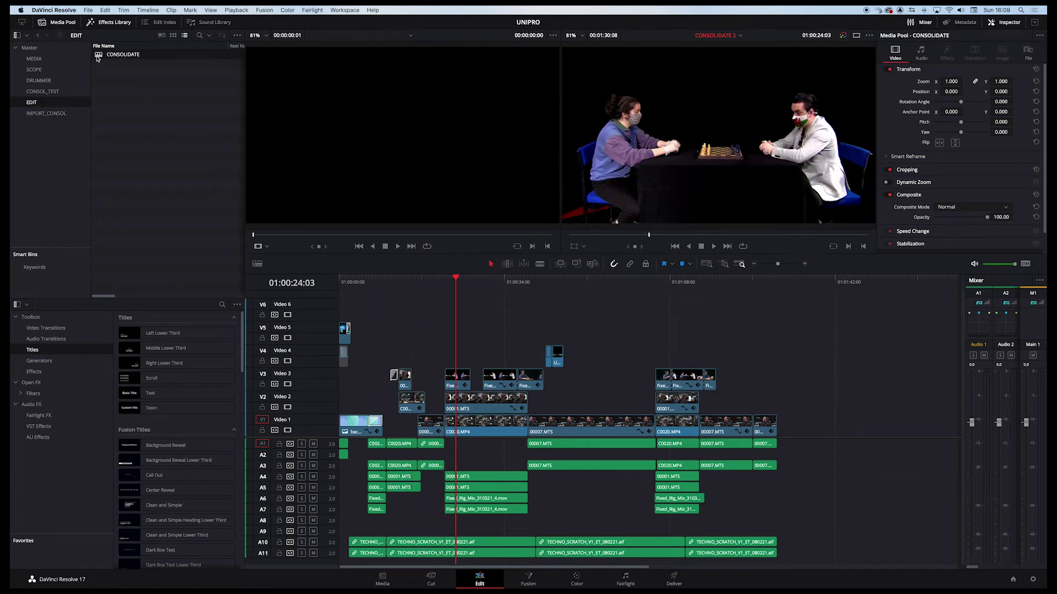
double_click(97, 57)
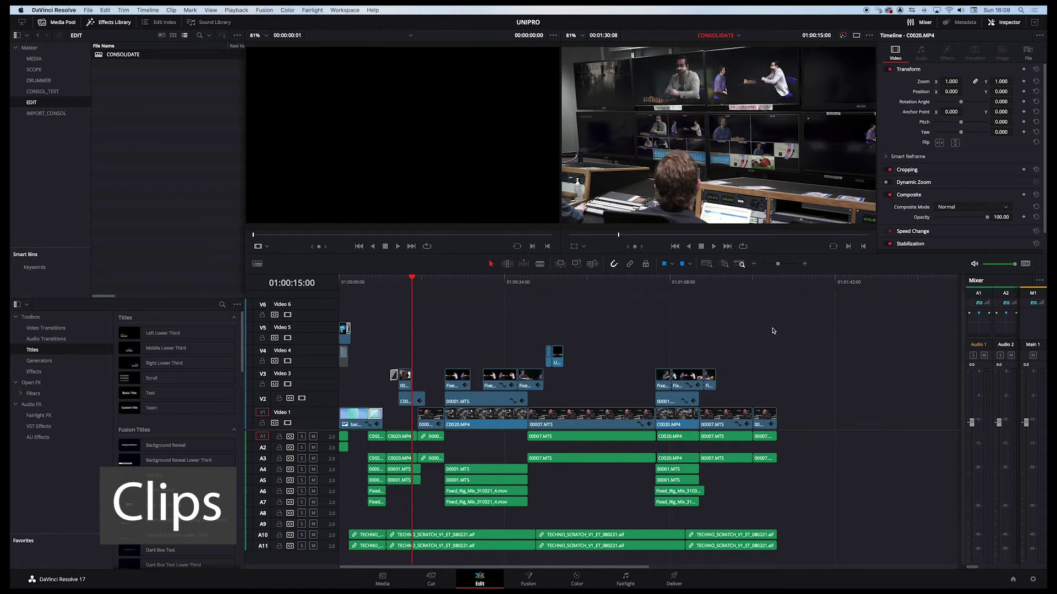
Step: Select every clip in the CONSOLIDATE timeline and open Media Management on the Clips tab
key(super+a)
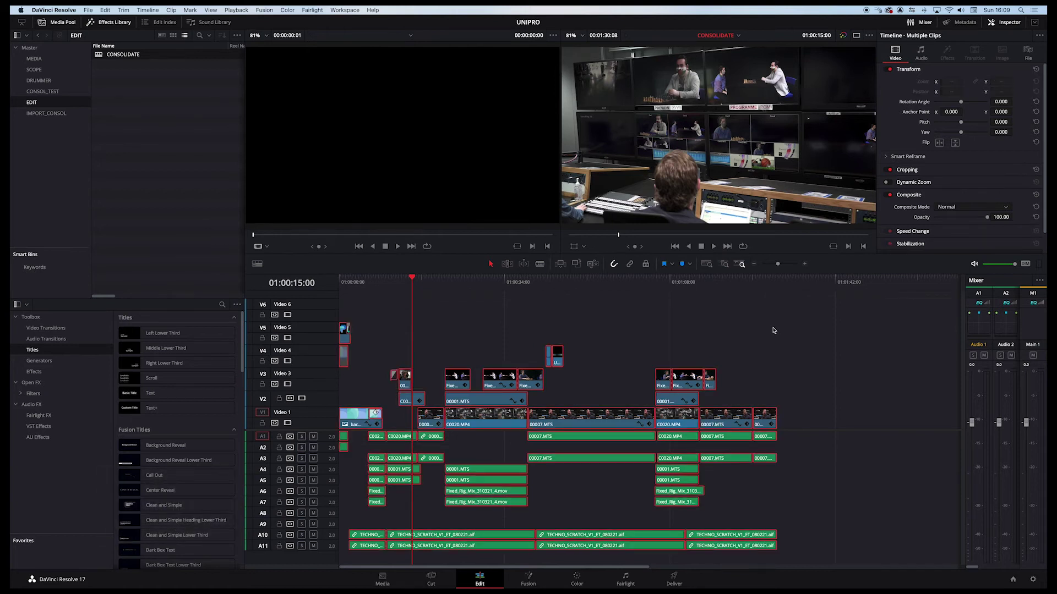
click(88, 10)
click(117, 193)
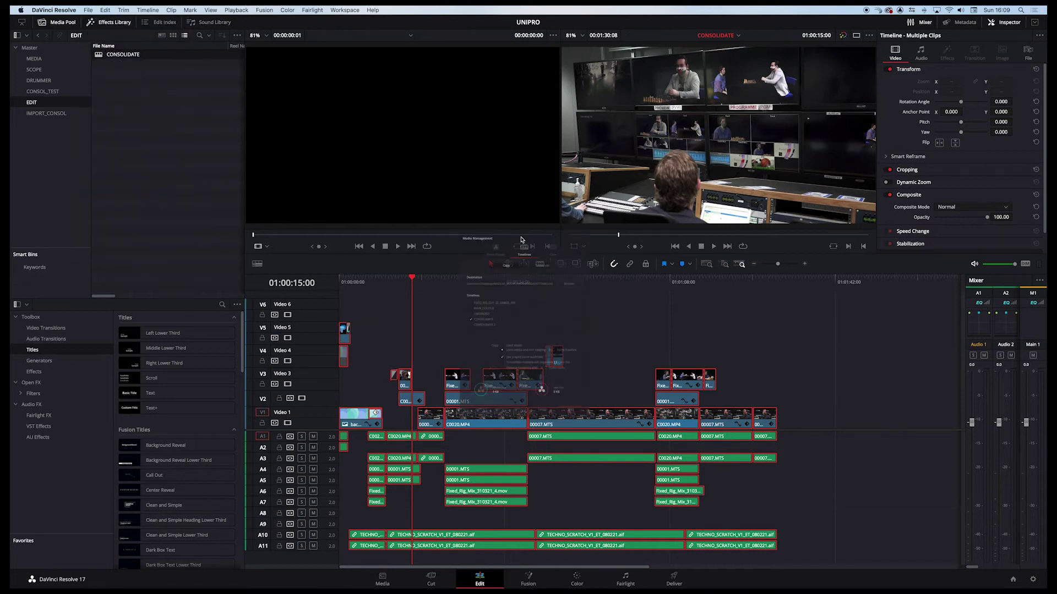
click(573, 197)
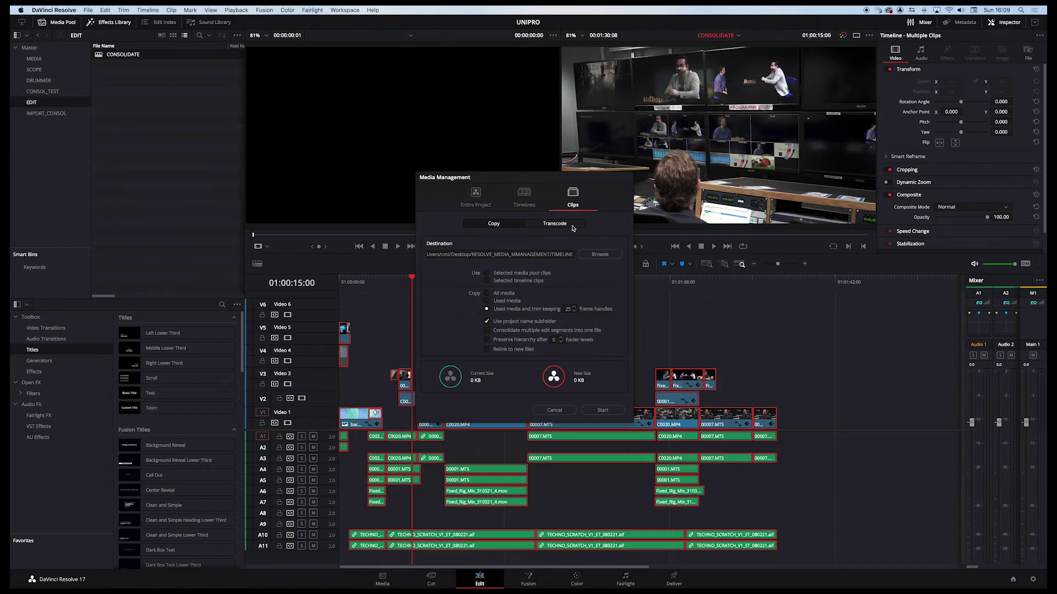
Step: Set the copy destination to RESOLVE_MEDIA_MMANAGEMENT/CLIPS
click(600, 255)
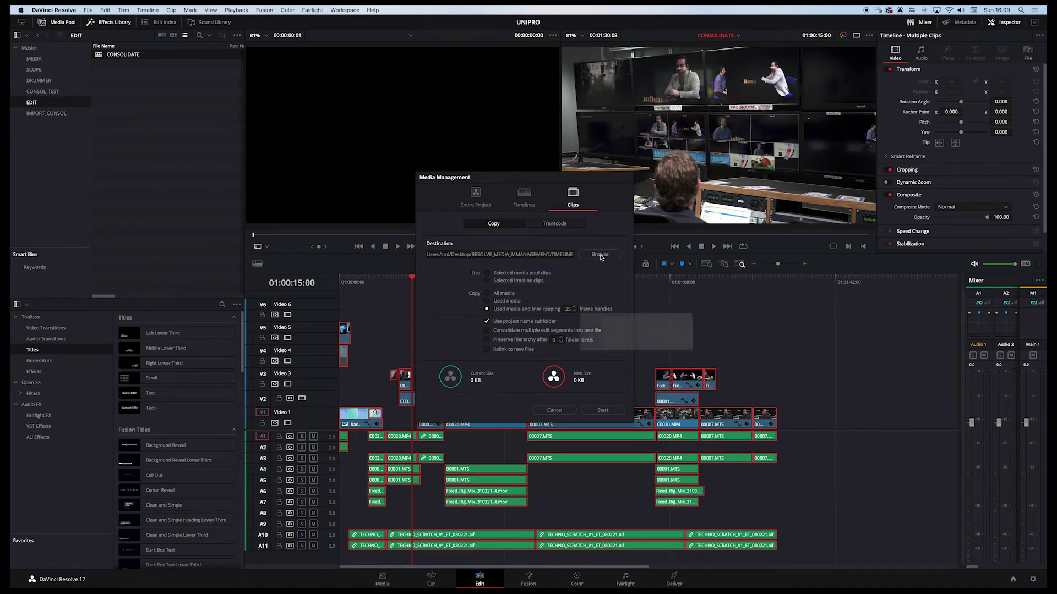
click(617, 208)
click(611, 217)
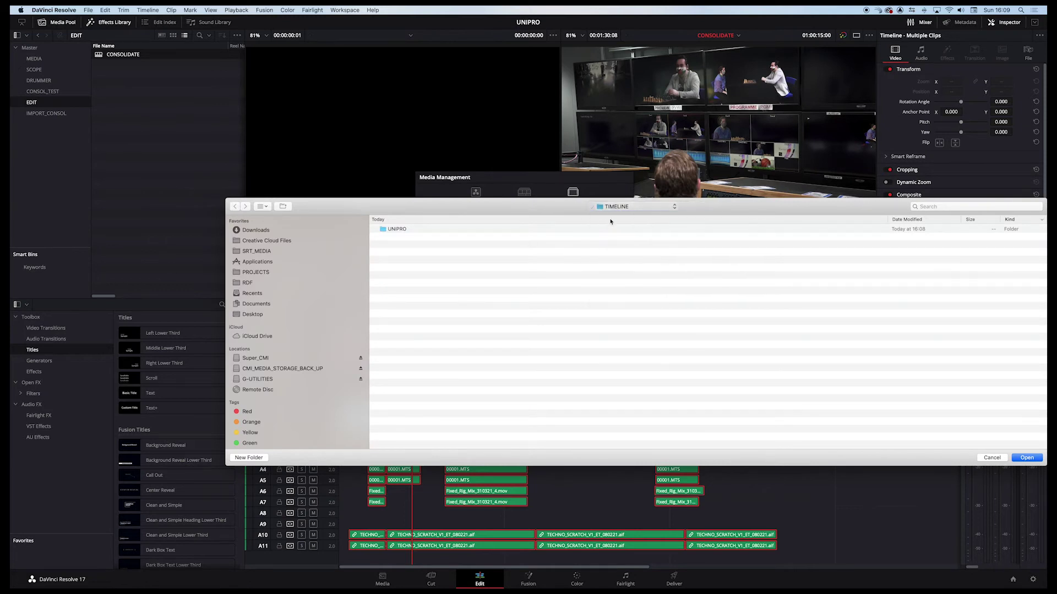
click(385, 237)
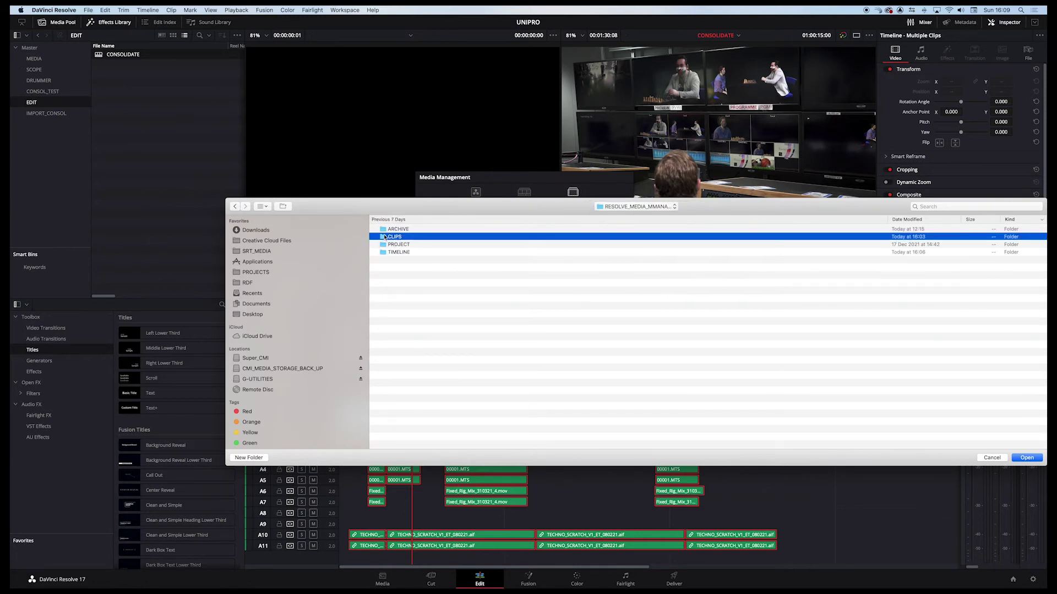
click(1027, 458)
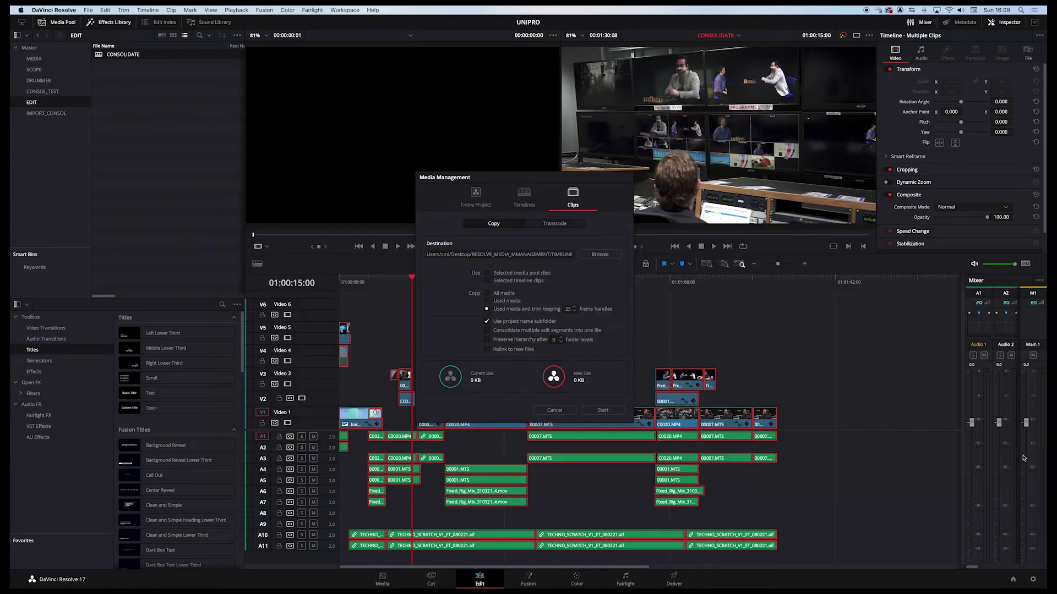
Step: Choose Selected timeline clips and start the copy
click(487, 273)
click(487, 282)
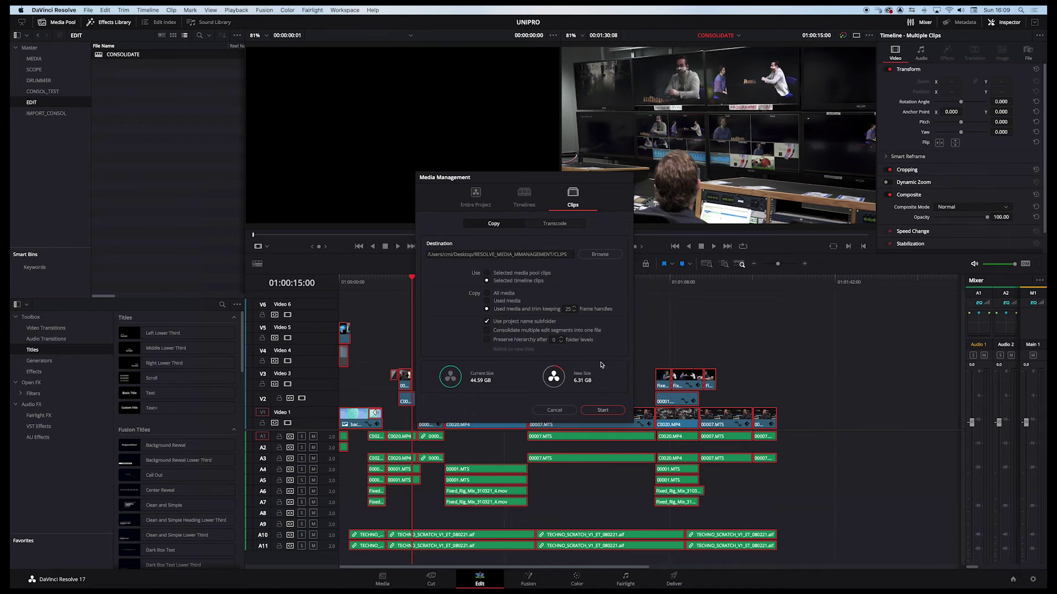
click(602, 412)
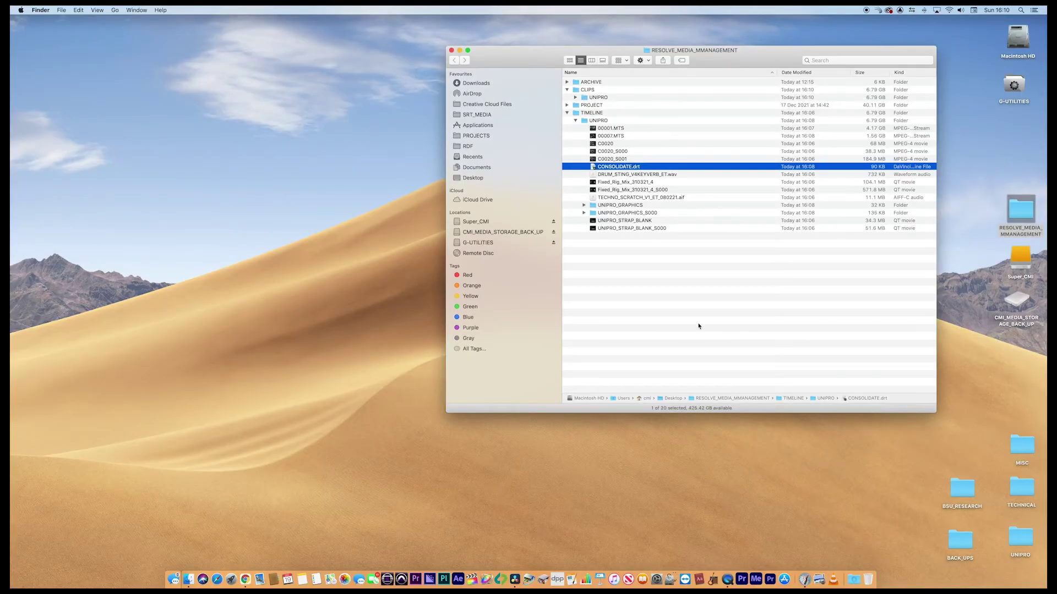
Step: Inspect the clips inside CLIPS' 6.79 GB UNIPRO folder
click(567, 113)
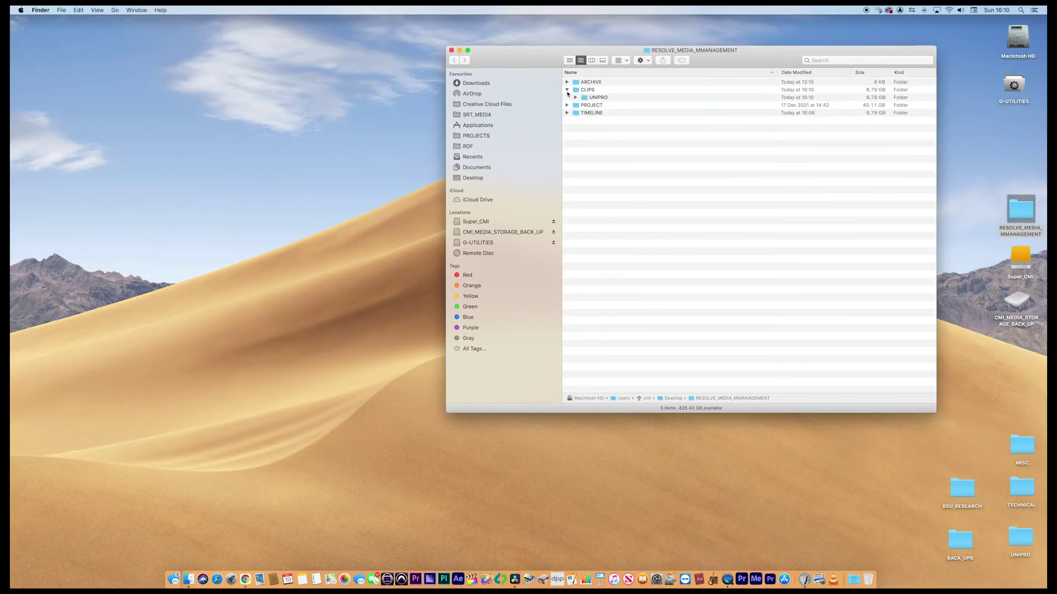
click(567, 90)
click(567, 90)
click(576, 97)
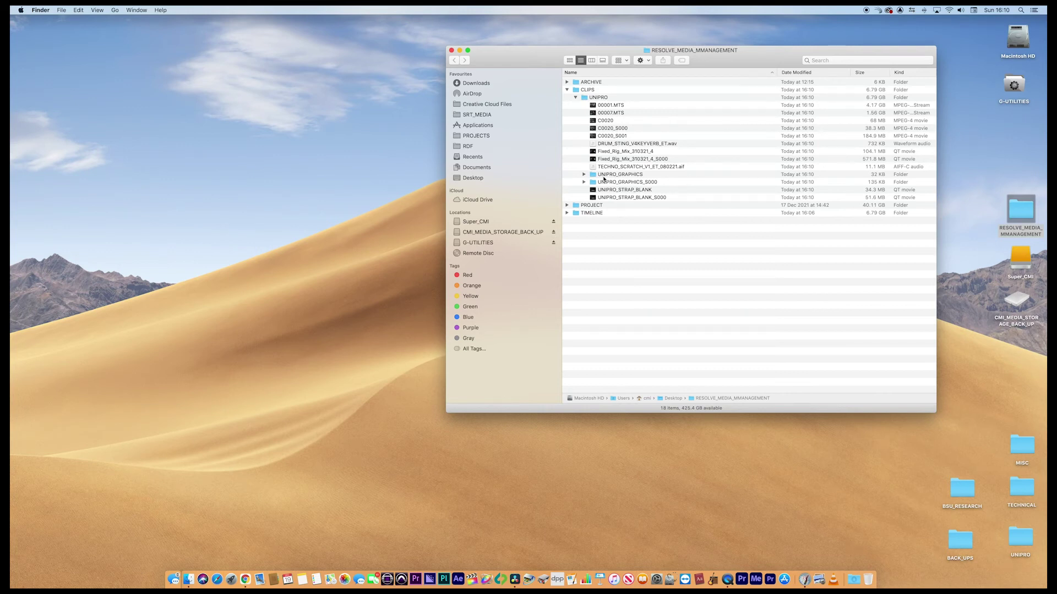
click(567, 89)
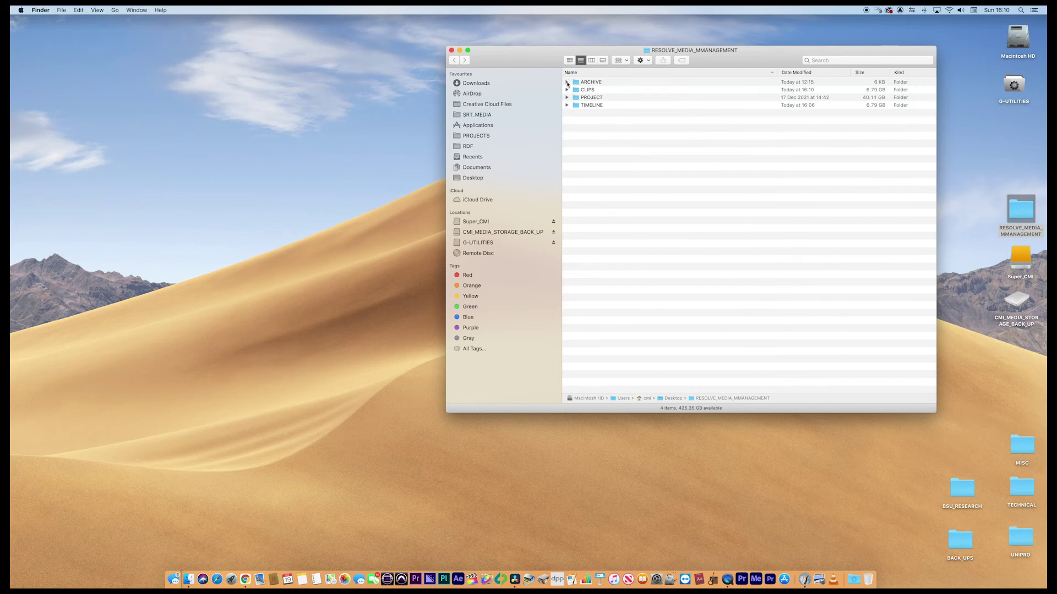
Step: Check PROJECT's 40.11 GB UNIPRO folder and the CONSOLIDATE.drt file in TIMELINE
click(567, 97)
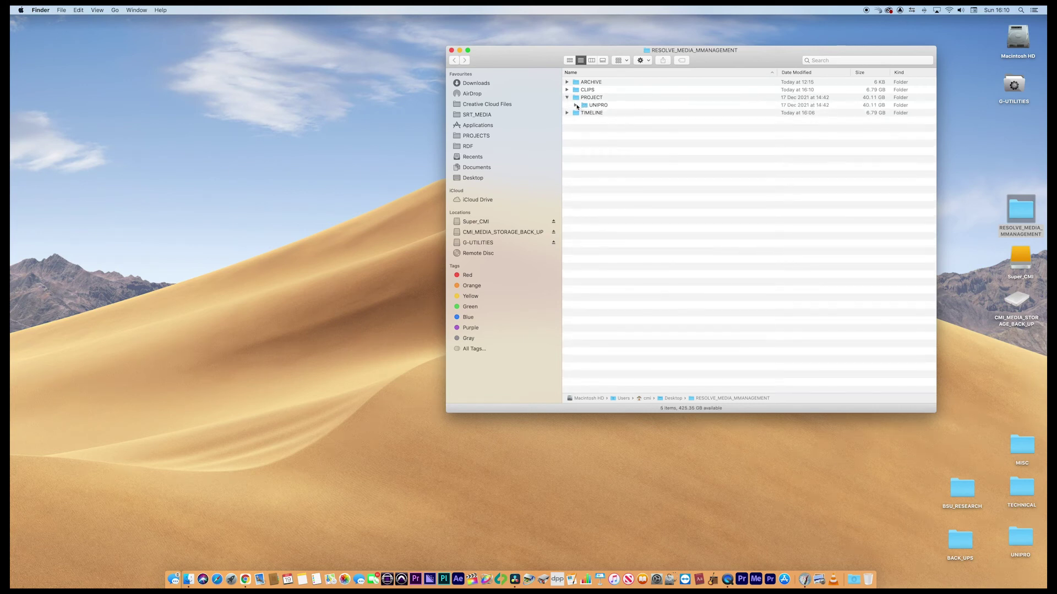
click(576, 106)
click(567, 98)
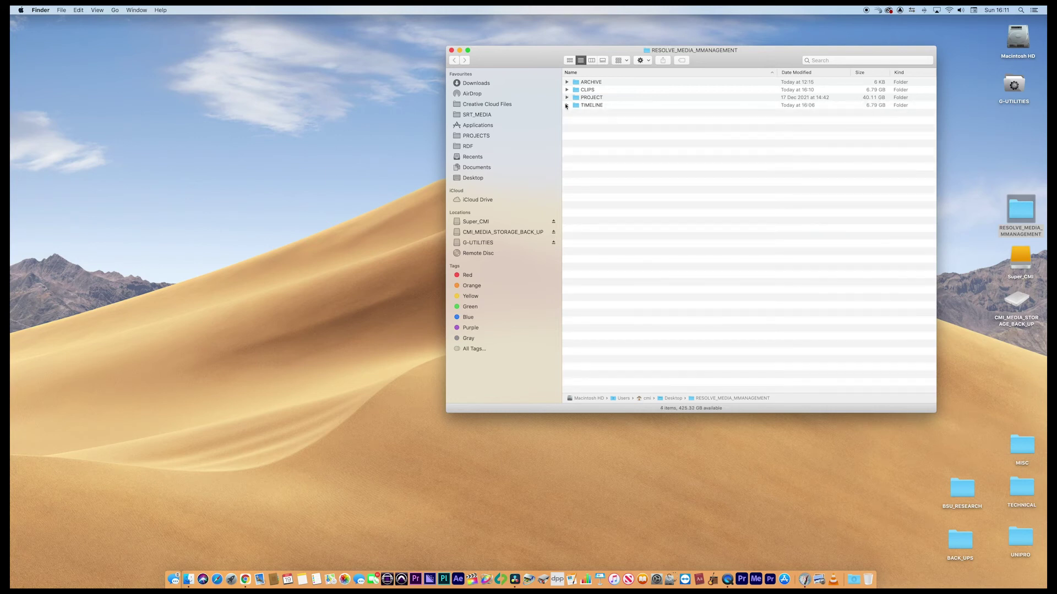
click(567, 105)
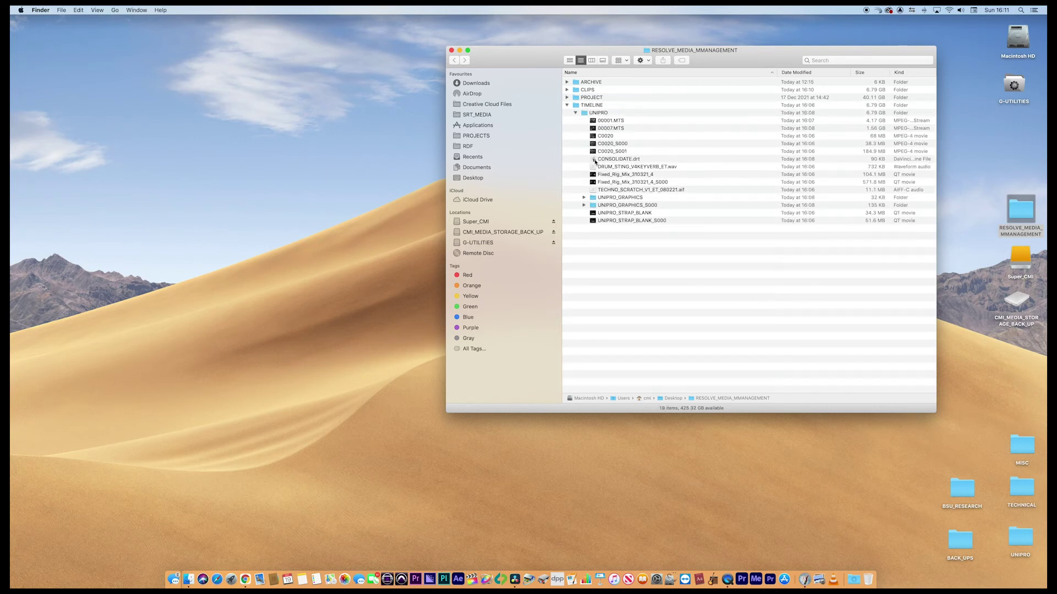
click(595, 160)
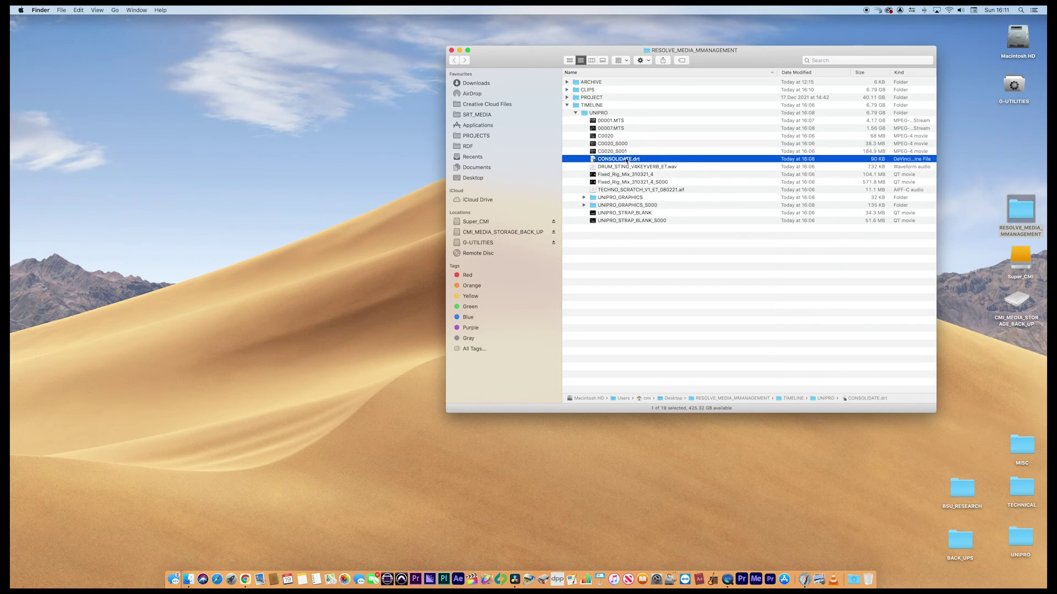
click(567, 105)
Step: Expand CLIPS, PROJECT and TIMELINE side by side, then select the ARCHIVE folder
click(567, 90)
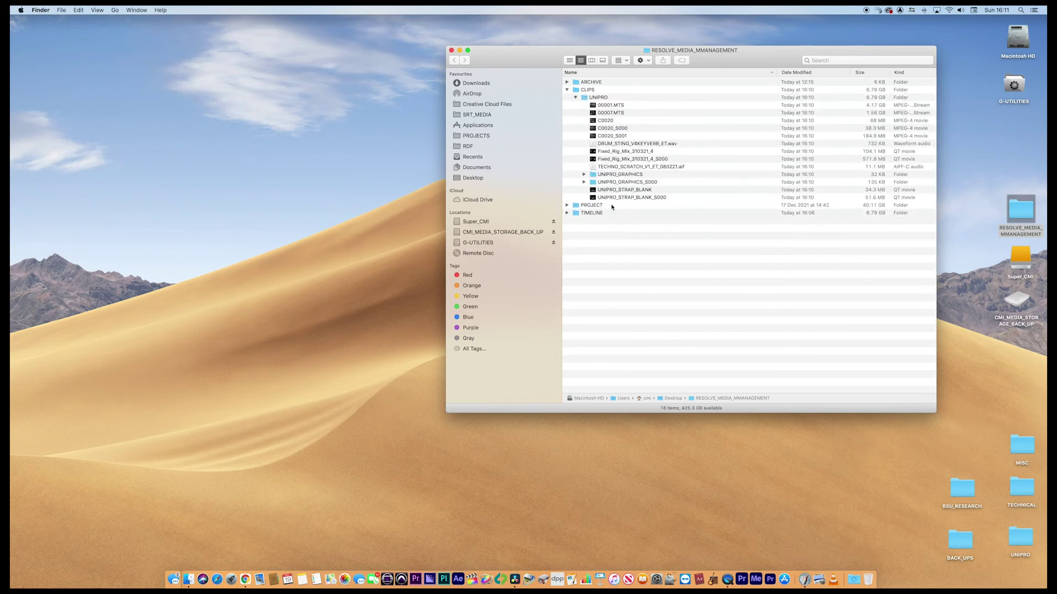
click(576, 98)
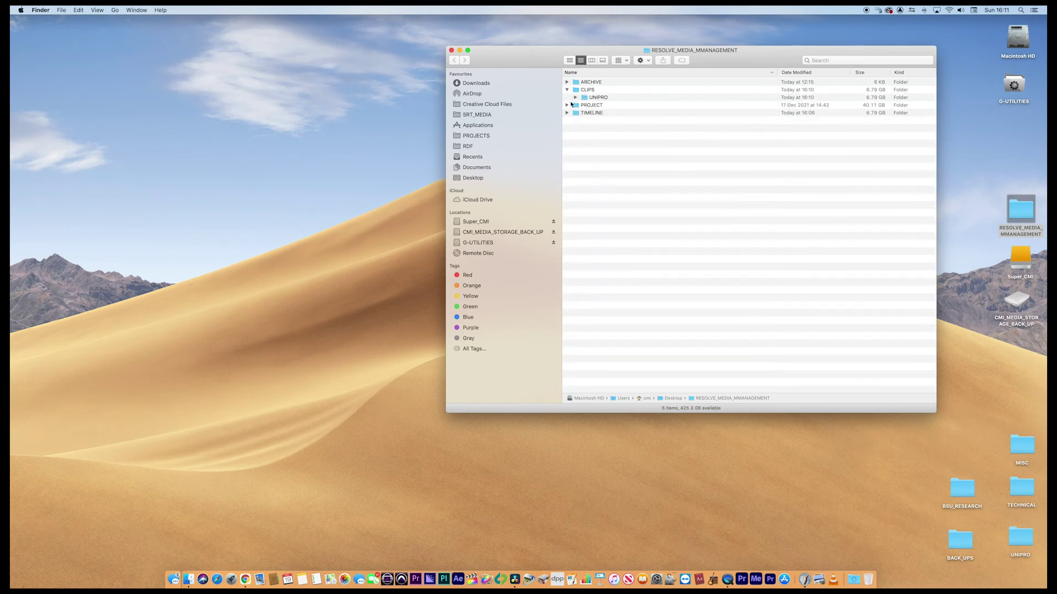
click(567, 105)
click(567, 121)
click(575, 128)
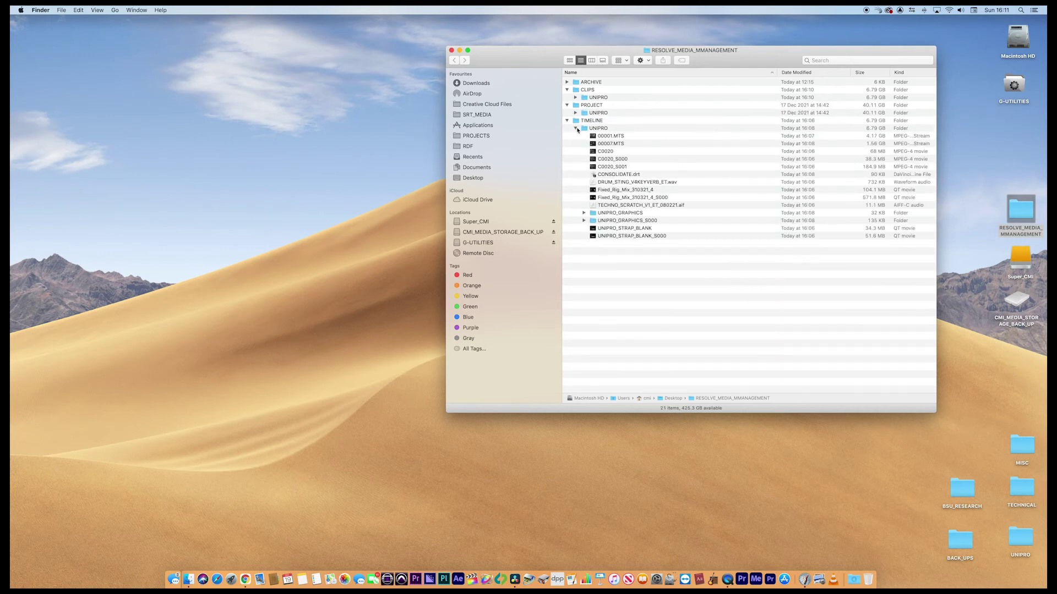
click(576, 128)
click(574, 82)
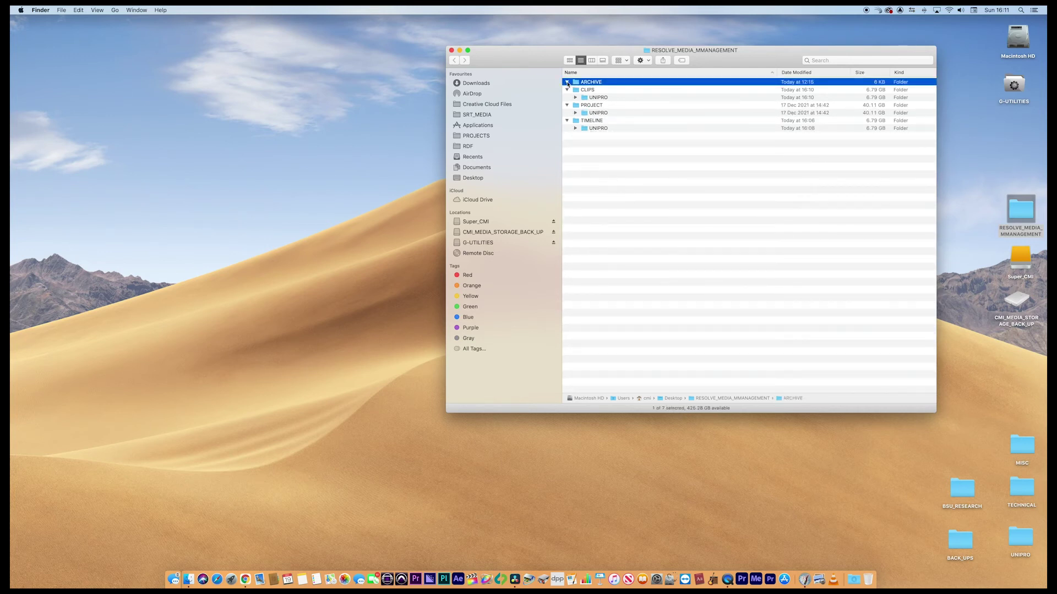
Step: Close the Finder window, select CONSOLIDATE in Resolve and open the Project Manager's Local Database list
click(451, 50)
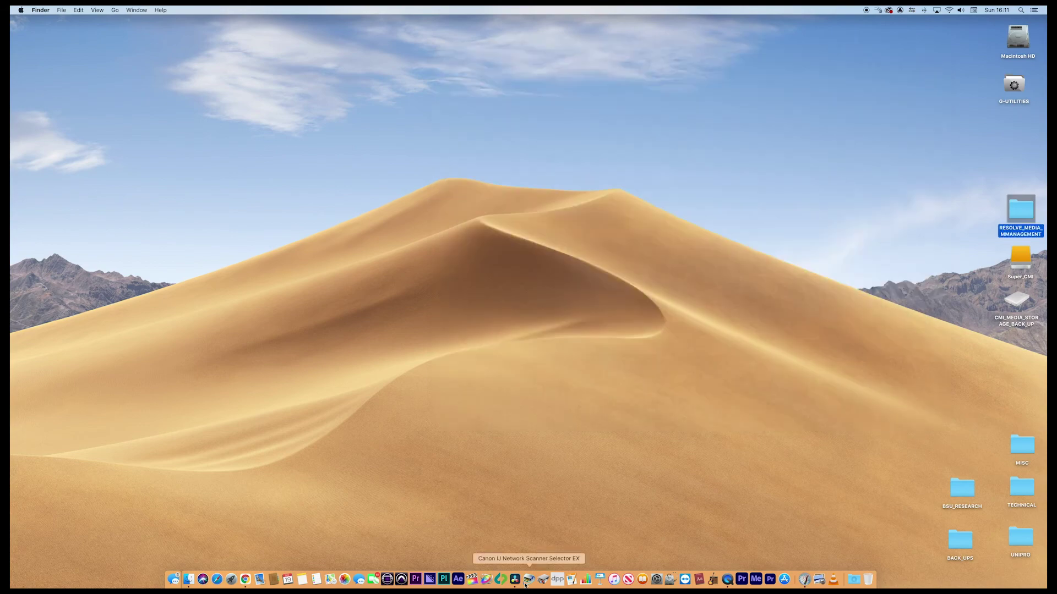
click(514, 579)
click(441, 337)
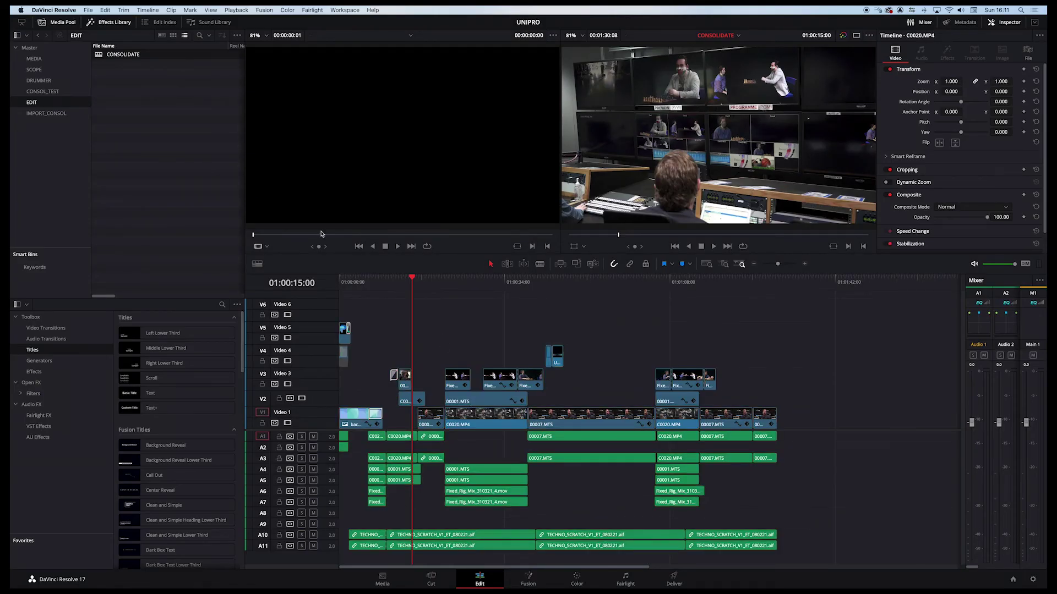
click(99, 58)
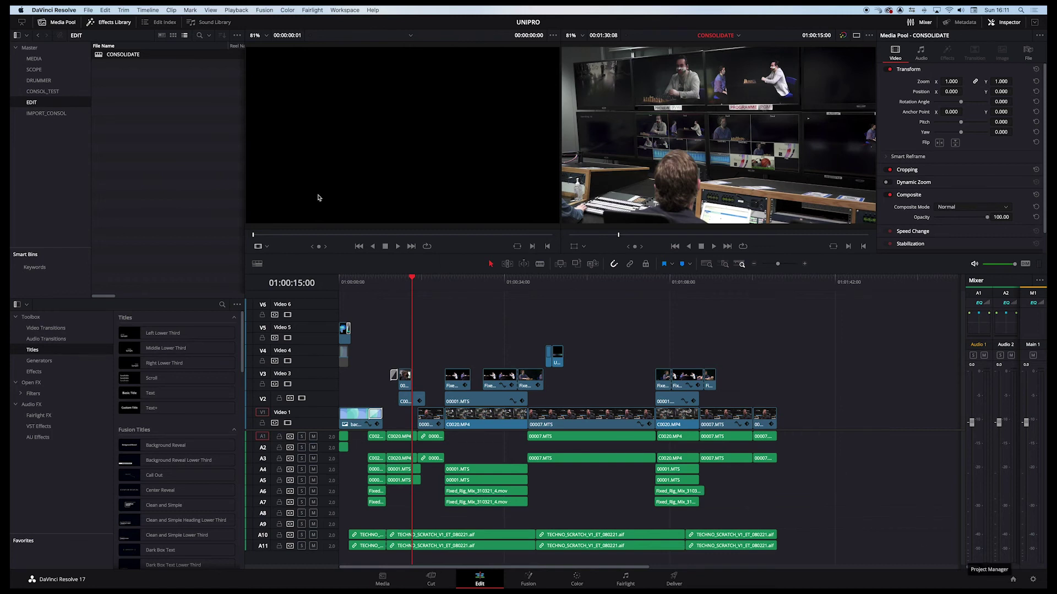
click(89, 10)
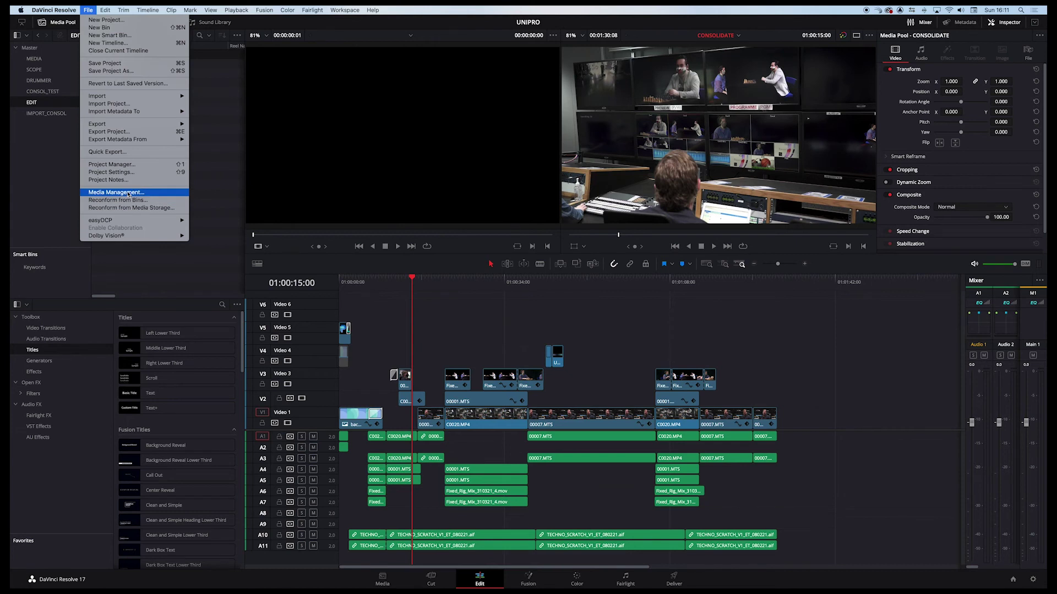
click(779, 363)
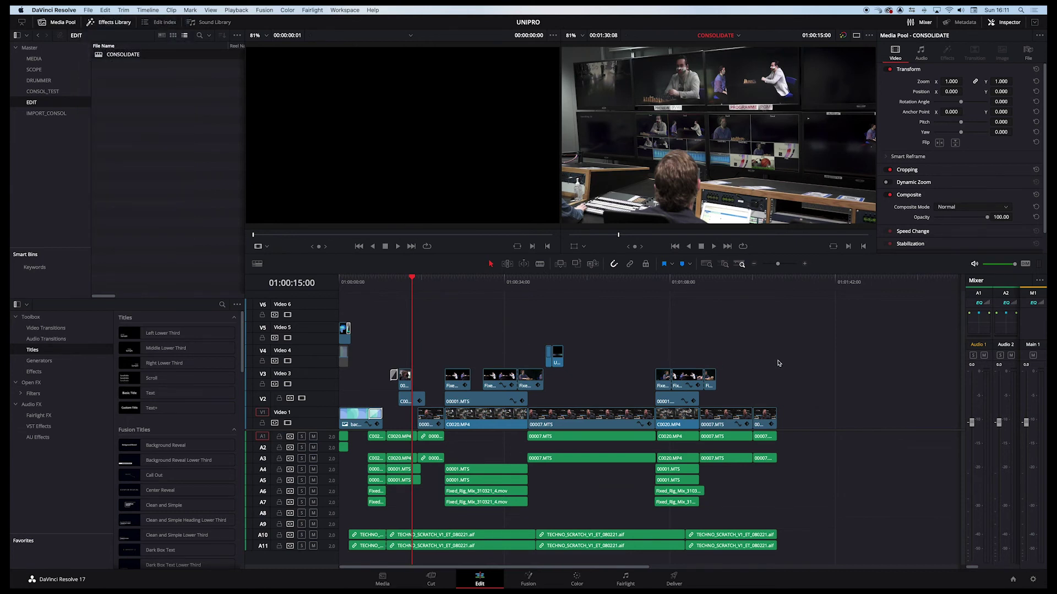
click(1013, 579)
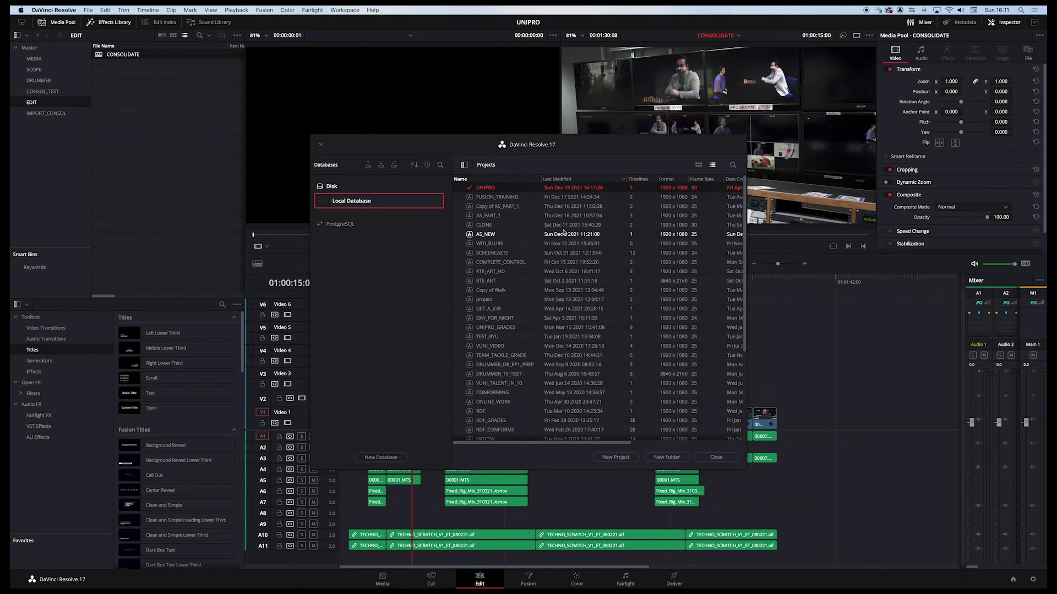
Step: Export UNIPRO as a project archive into ARCHIVE, including media files but excluding render cache
right_click(485, 191)
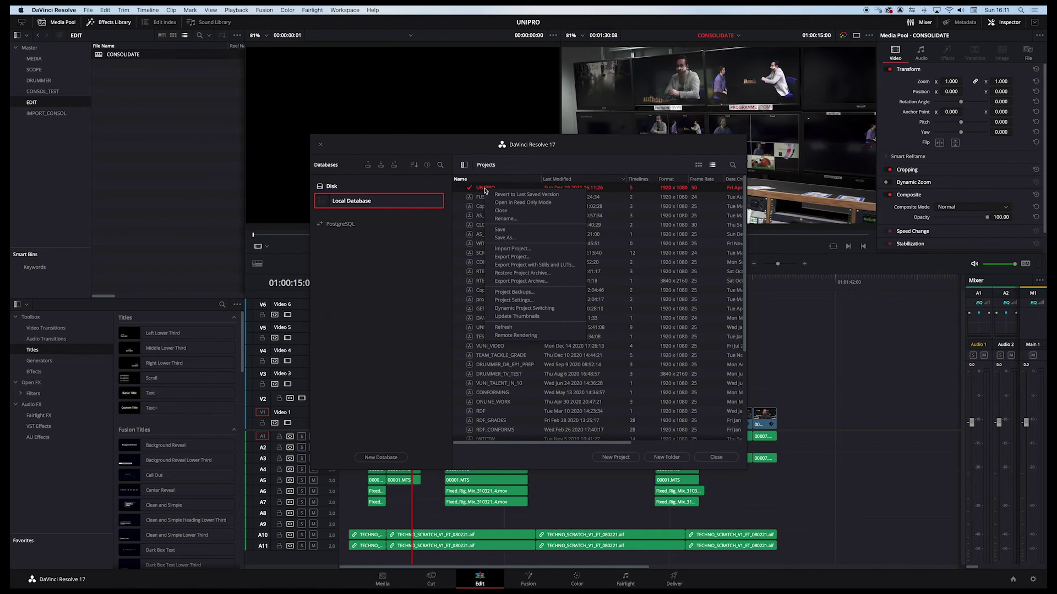
click(560, 283)
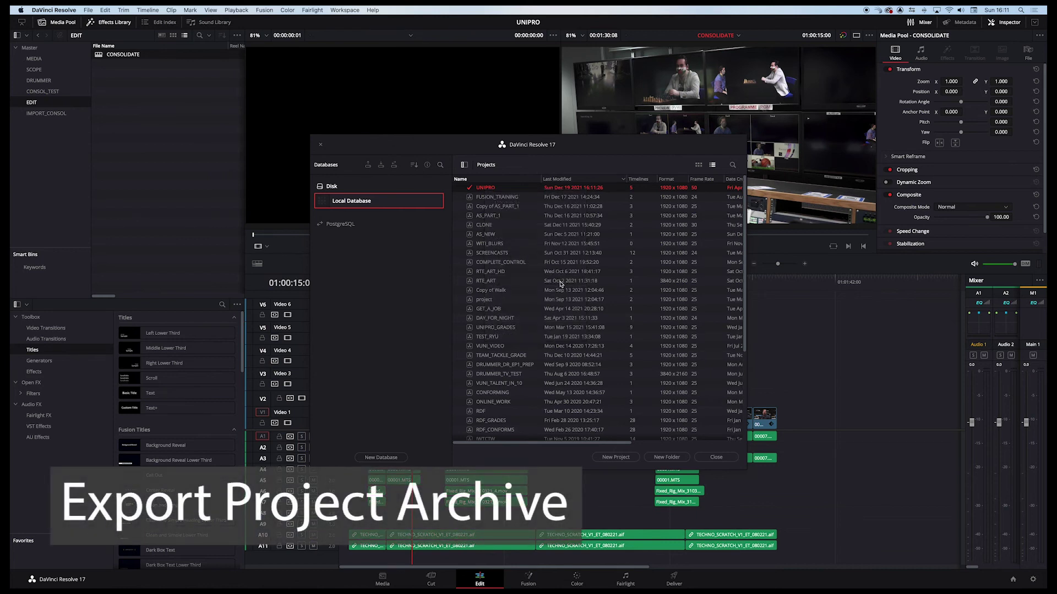
click(498, 104)
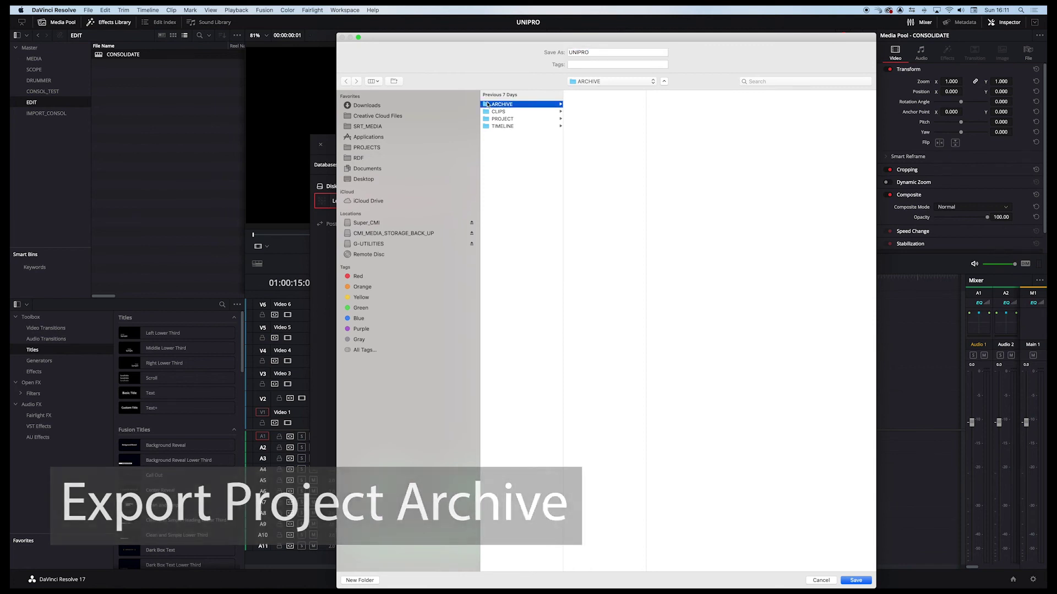
click(857, 580)
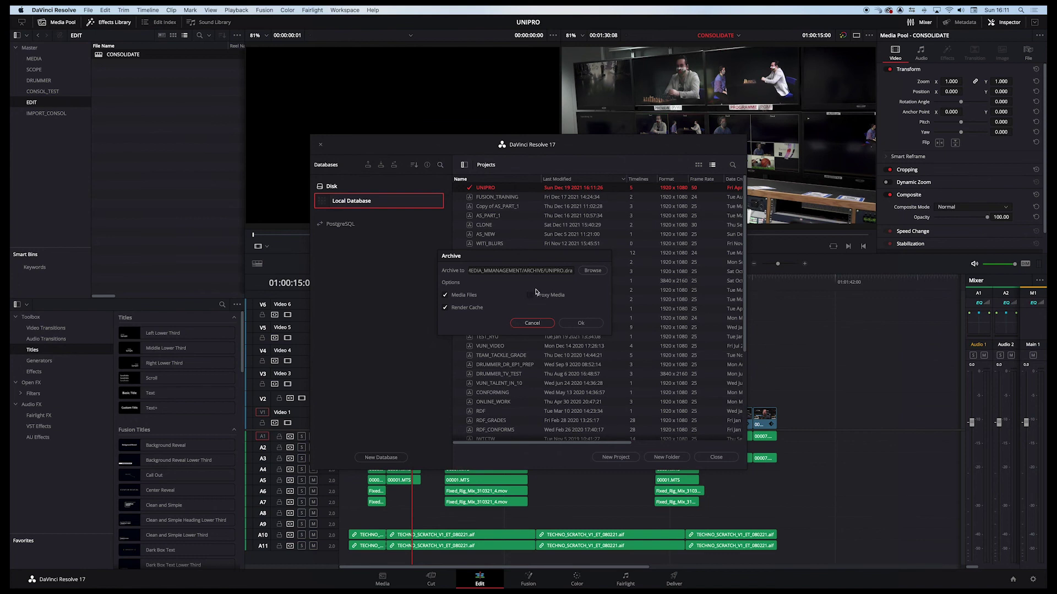
click(445, 308)
click(580, 323)
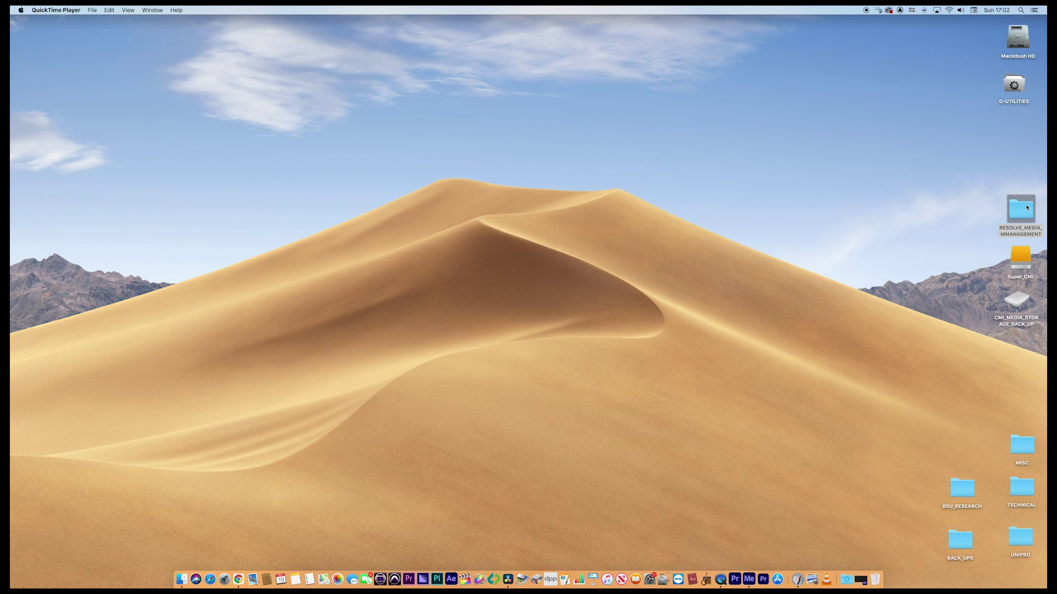
Step: Open the RESOLVE_MEDIA_MMANAGEMENT desktop folder and collapse its CLIPS, PROJECT and TIMELINE folders
click(1025, 209)
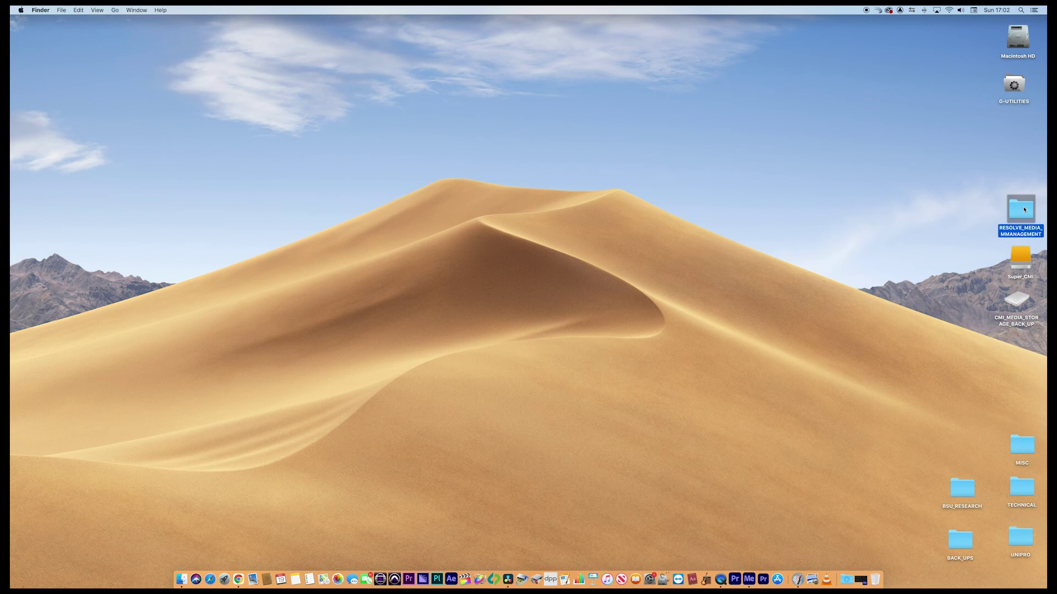
double_click(1024, 210)
drag(724, 68, 618, 59)
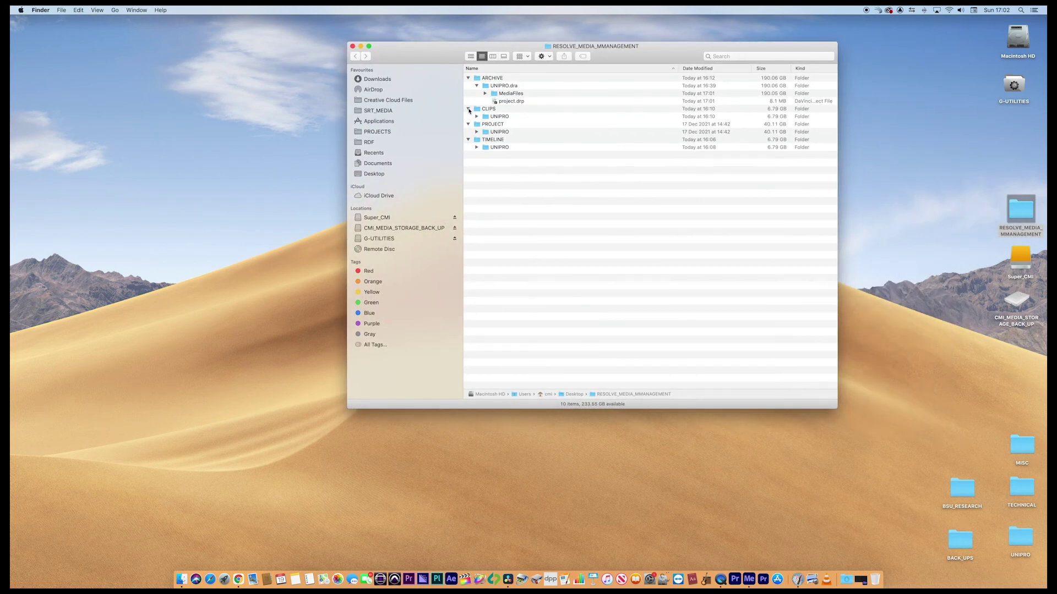
click(469, 109)
click(467, 116)
click(468, 124)
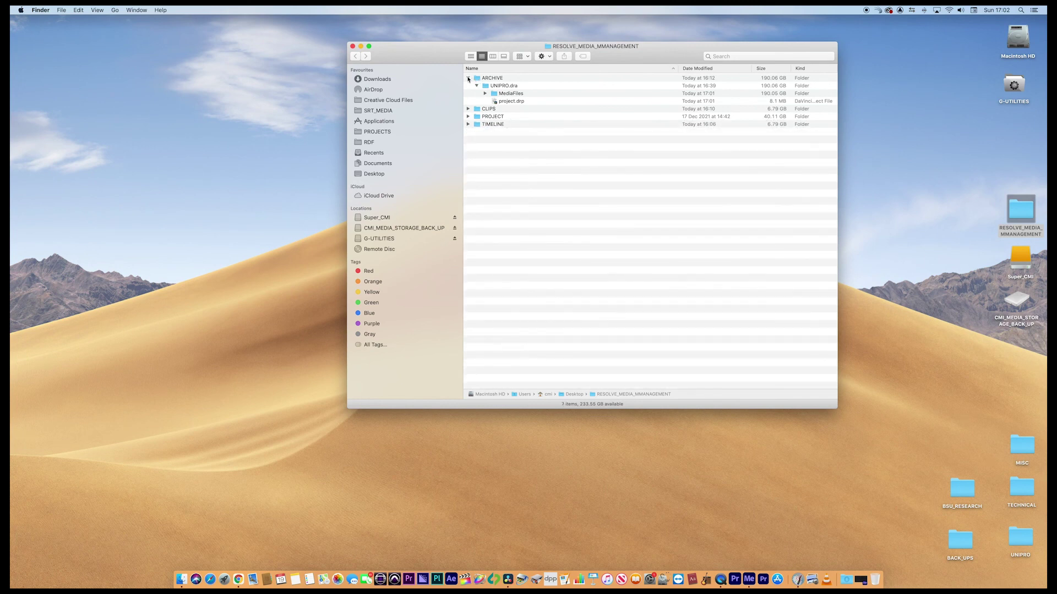
Step: Expand ARCHIVE and UNIPRO.dra to locate the archived project.drp file
click(468, 78)
click(469, 79)
click(477, 86)
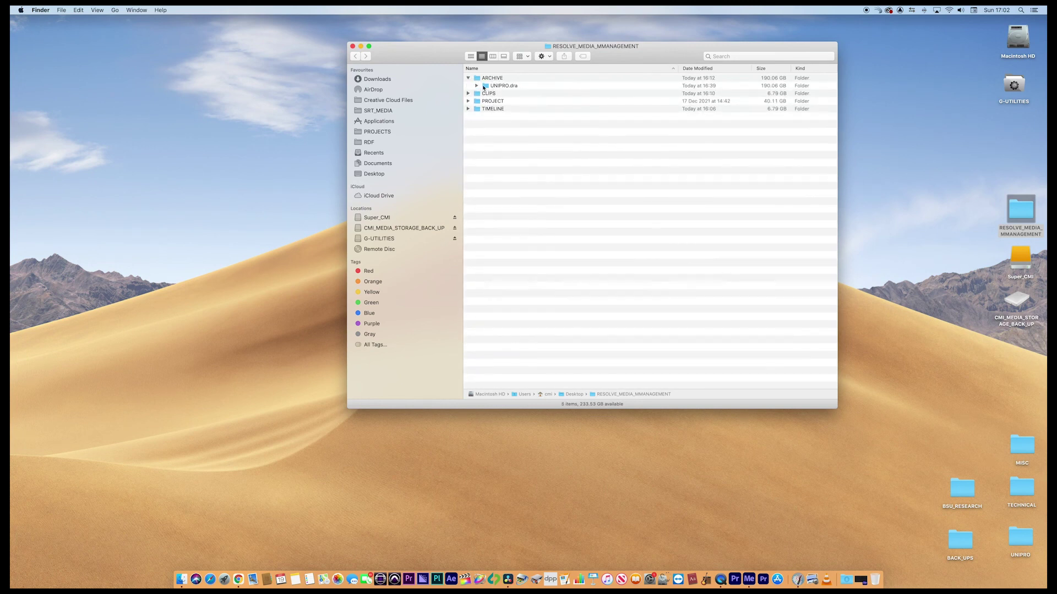
click(477, 86)
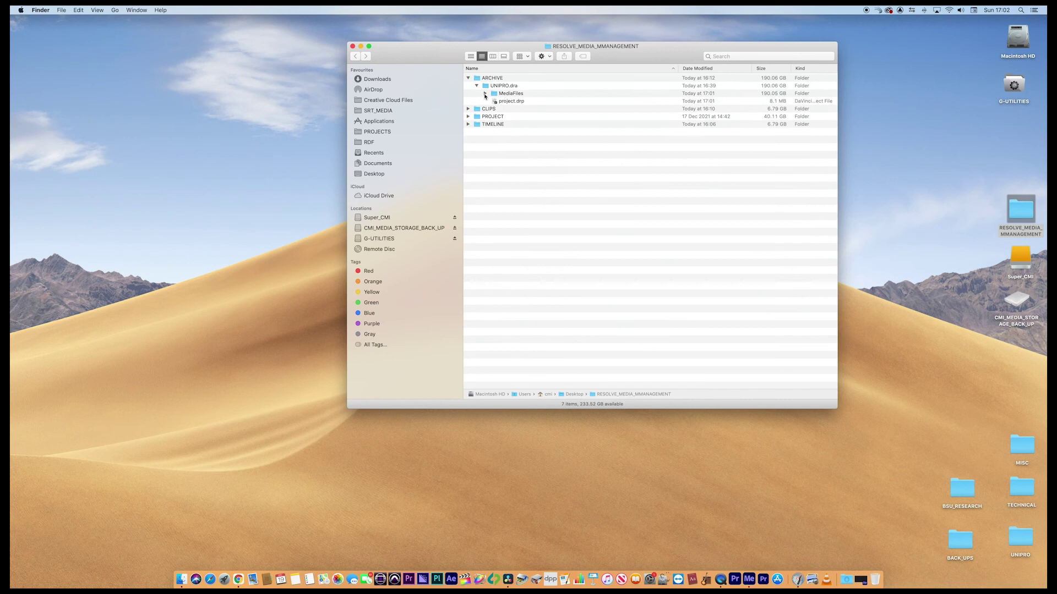
click(503, 103)
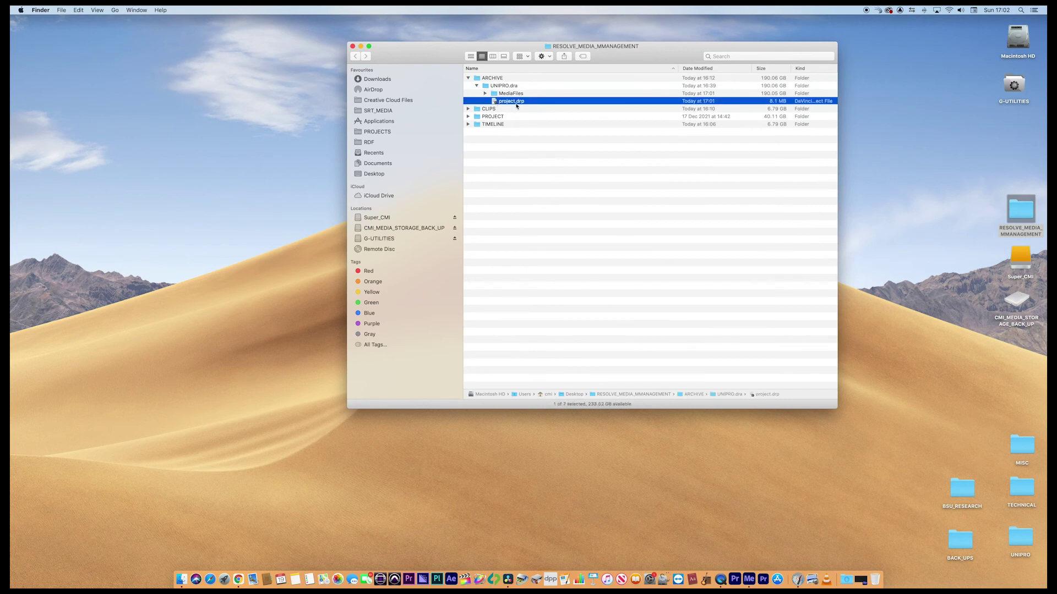
Step: Drill into MediaFiles > Volumes > CMI_MEDIA_STORAGE_BACK_UP > UNIPRO to inspect the archived media folders
click(484, 94)
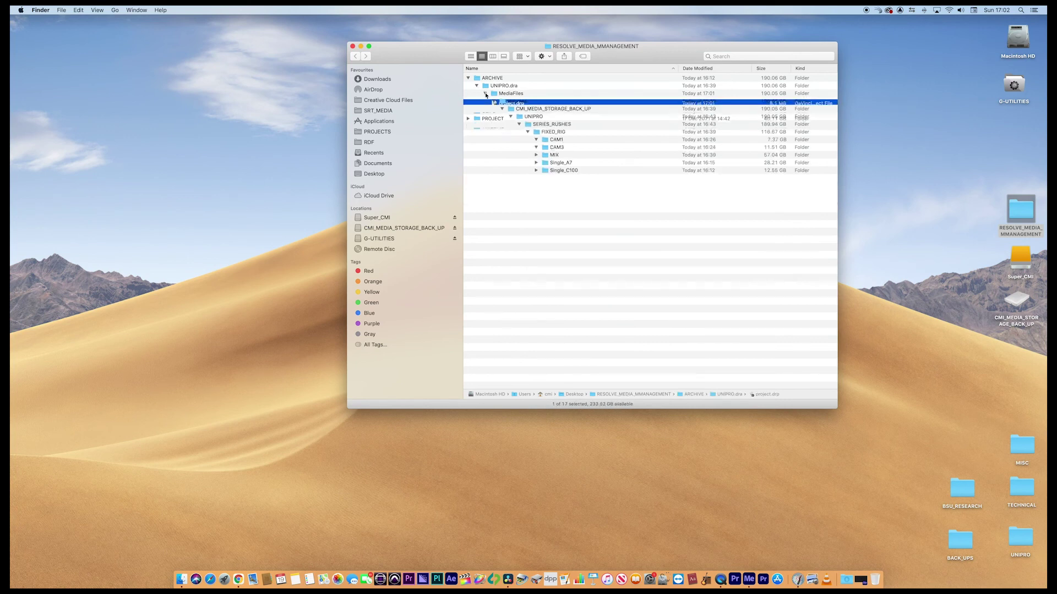
click(493, 109)
click(502, 109)
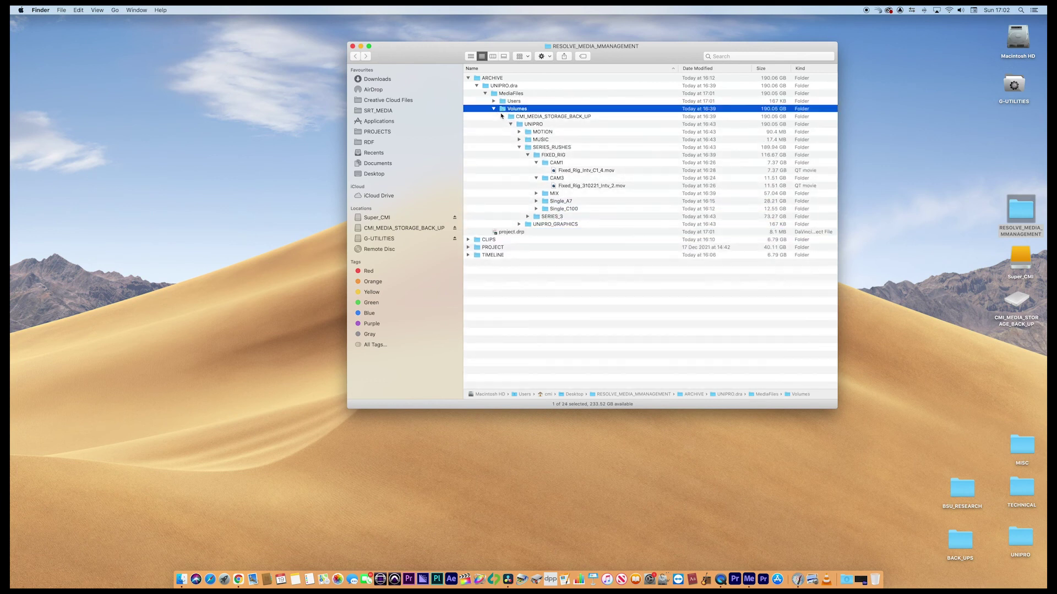
click(502, 116)
click(502, 116)
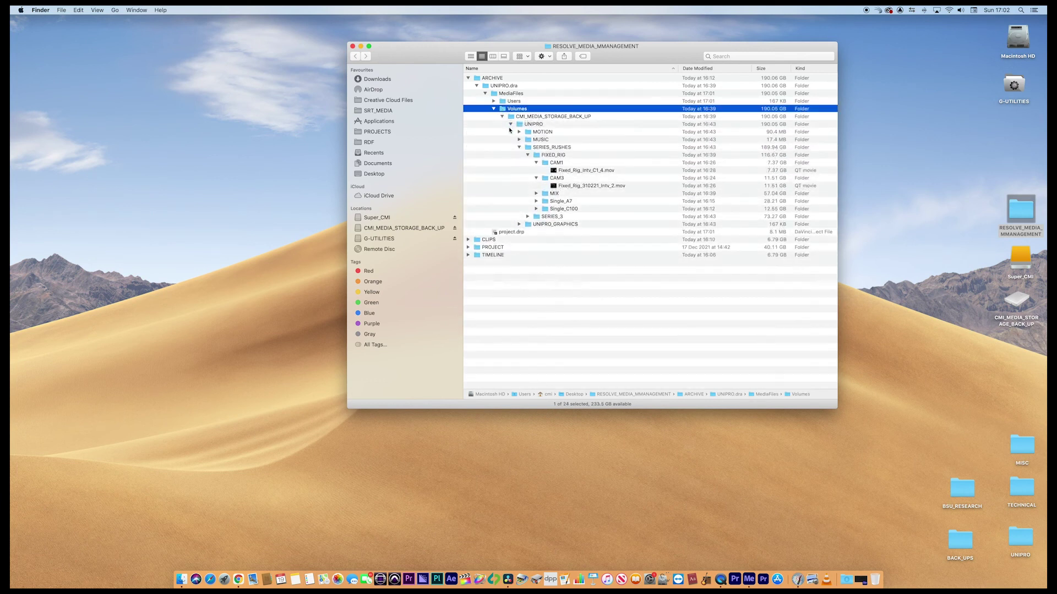
click(511, 124)
click(511, 125)
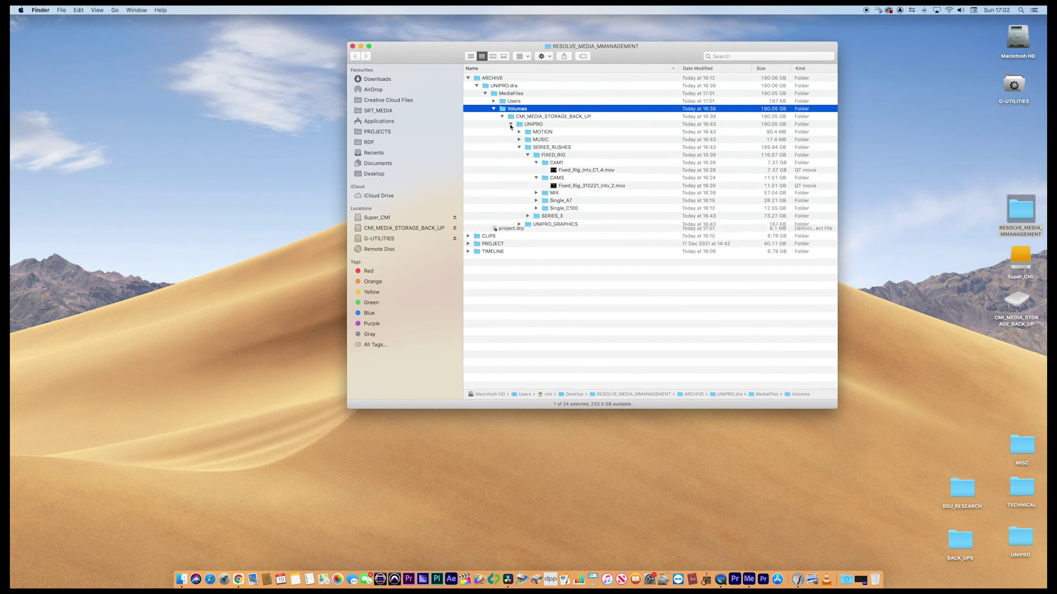
click(519, 148)
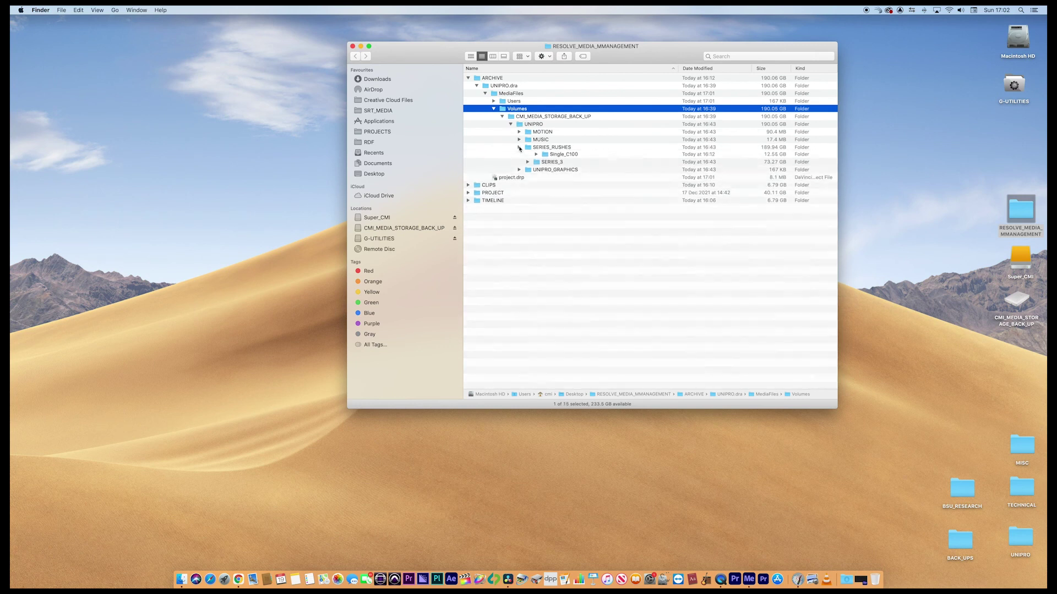
click(520, 149)
click(528, 156)
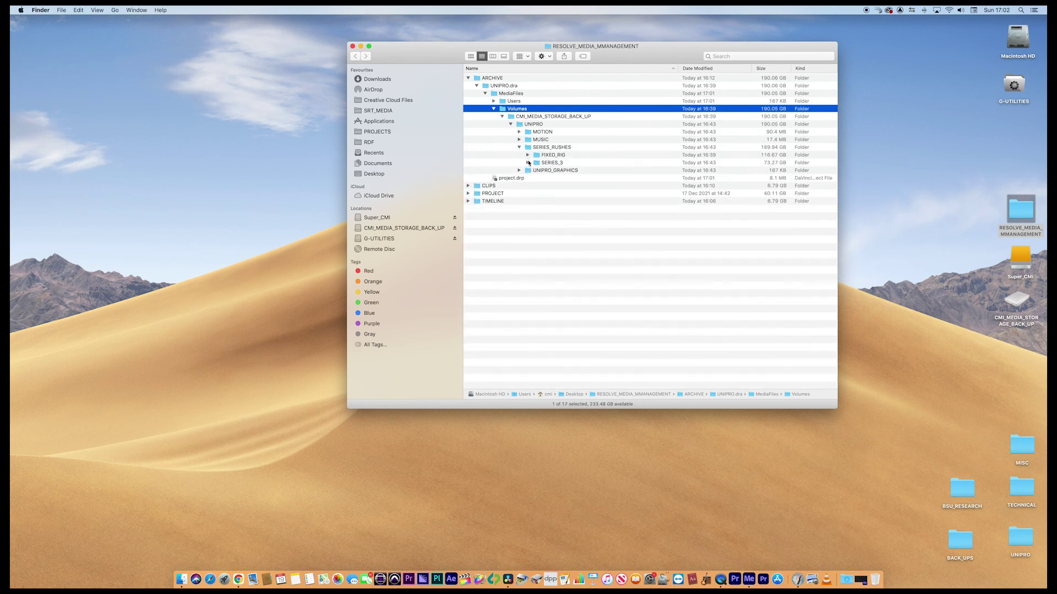
click(519, 147)
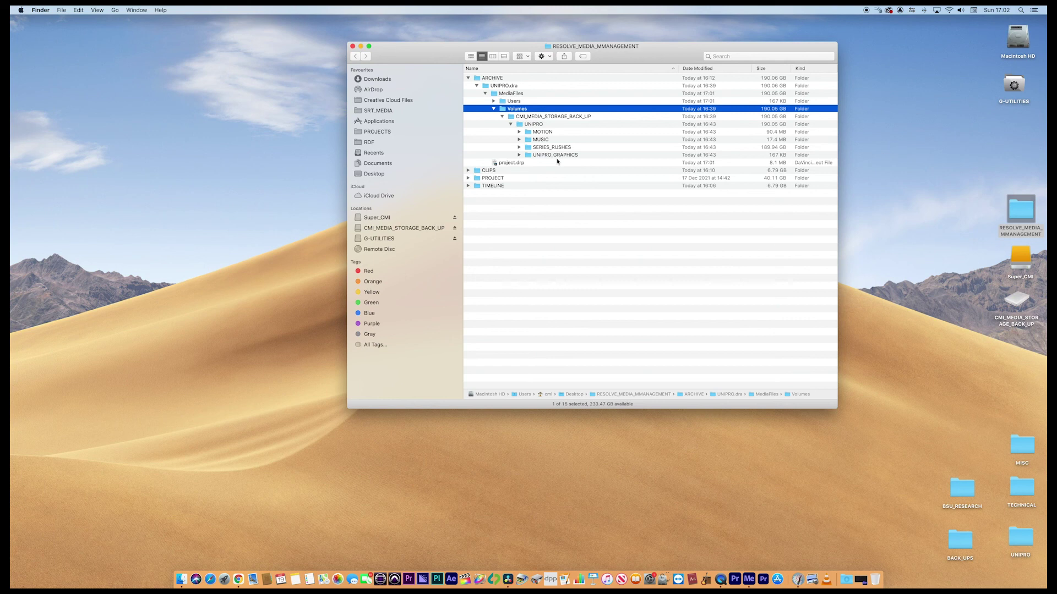
click(476, 85)
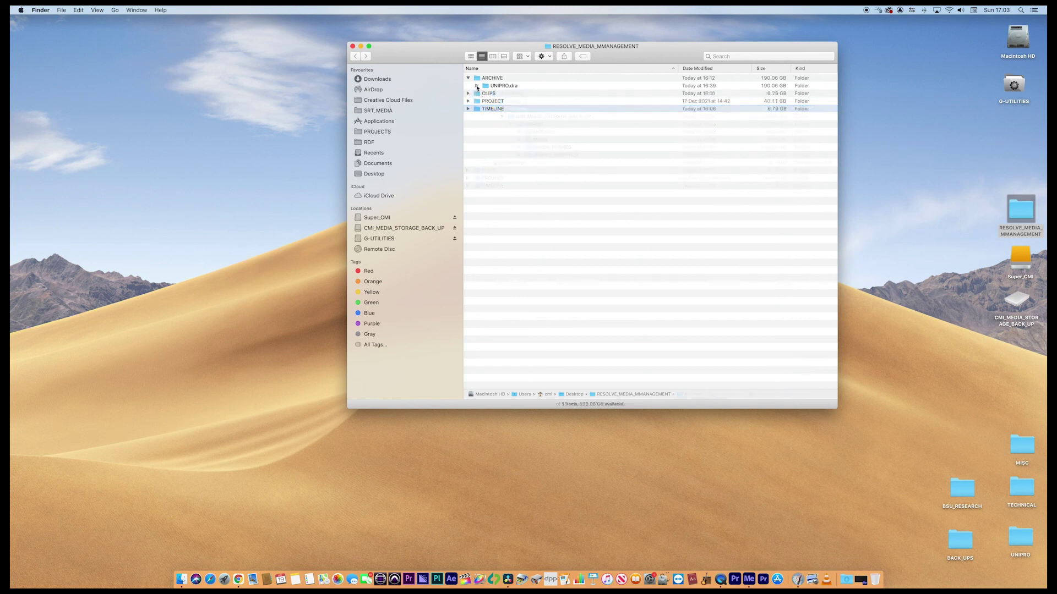